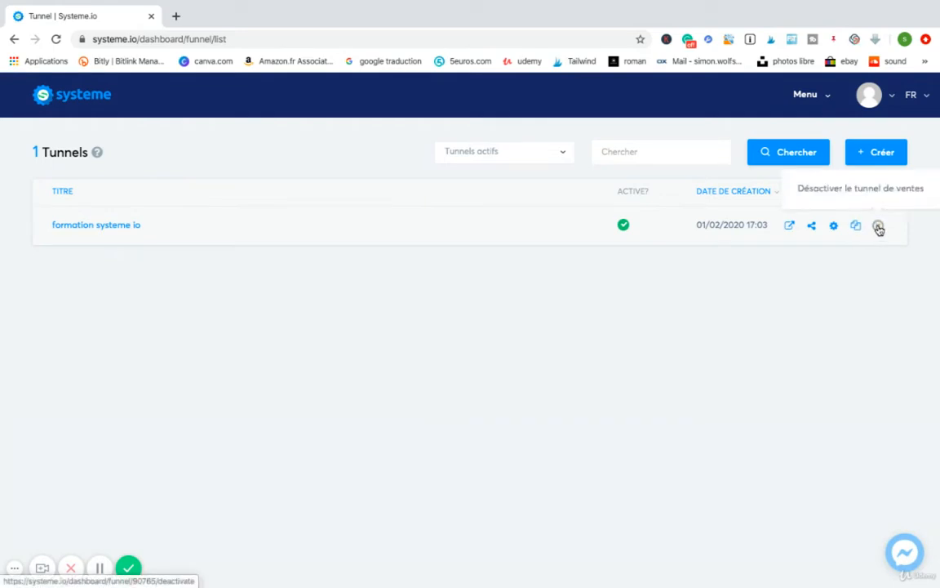
- Deactivate the "formation systeme io" sales funnel, confirm the deactivation and dismiss the notification
click(878, 226)
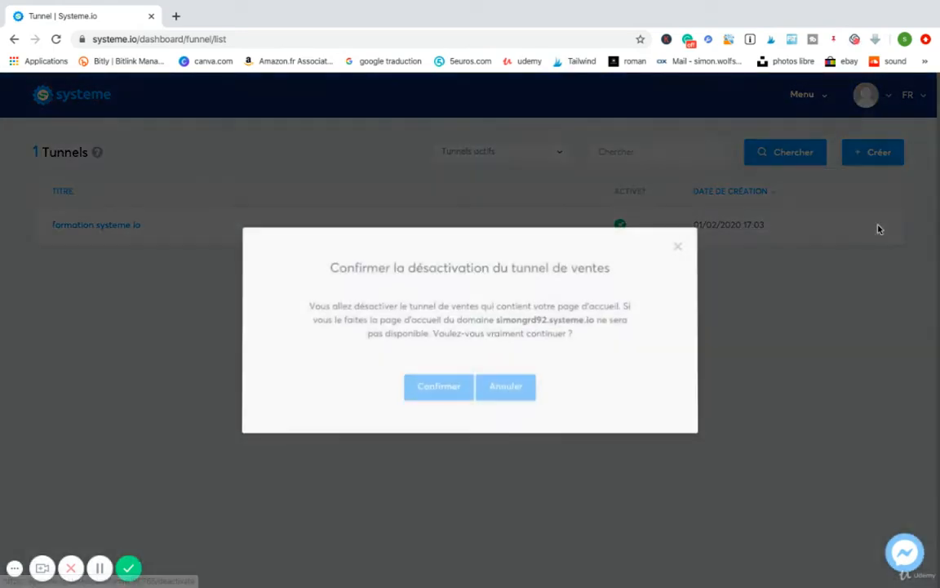
click(453, 394)
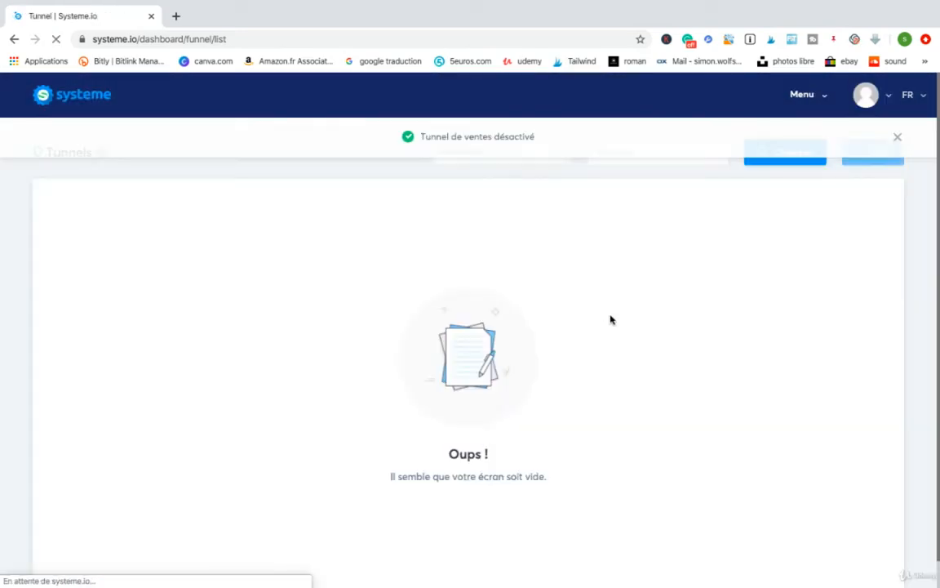
click(900, 139)
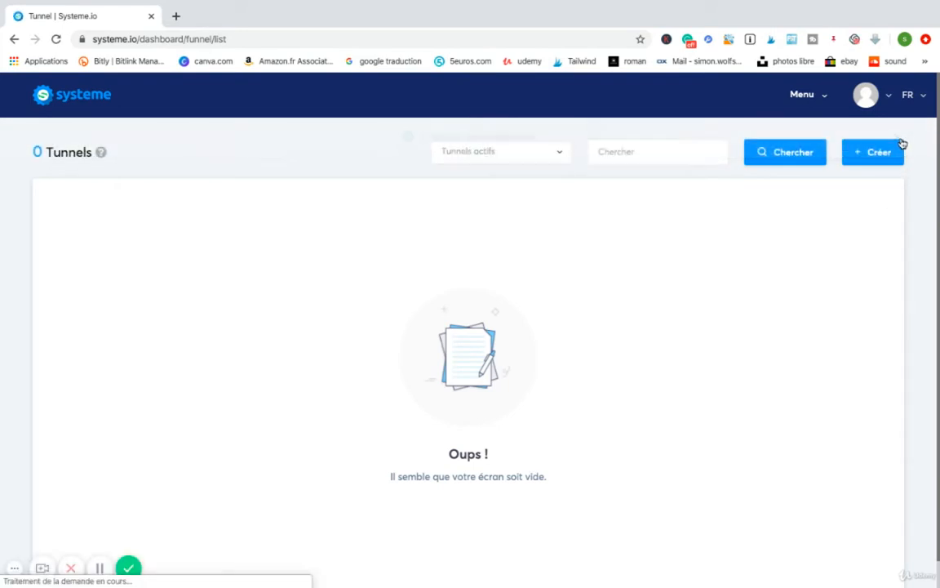
- Create a new sales funnel named "test page de capture" with the goal "Construisez votre audience"
click(900, 147)
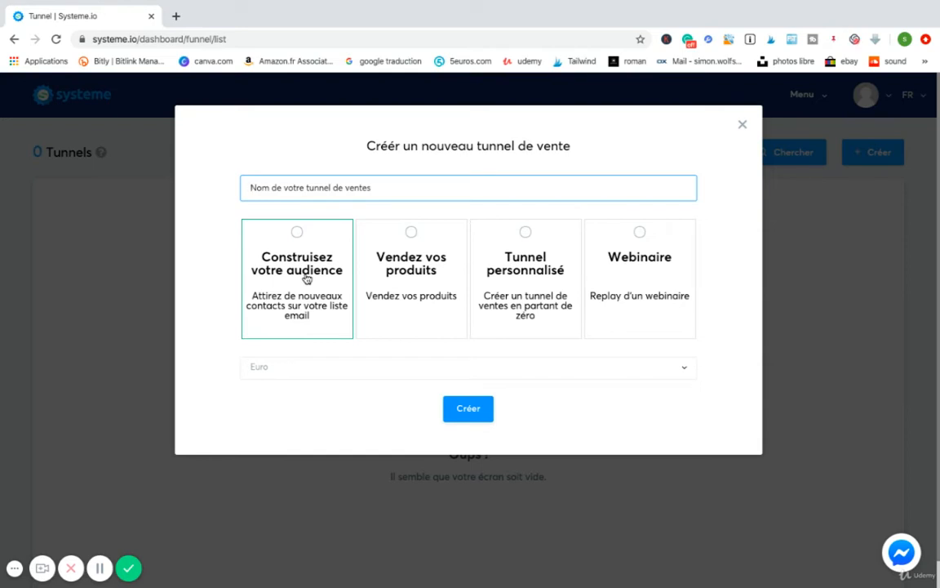
click(321, 193)
text(tes)
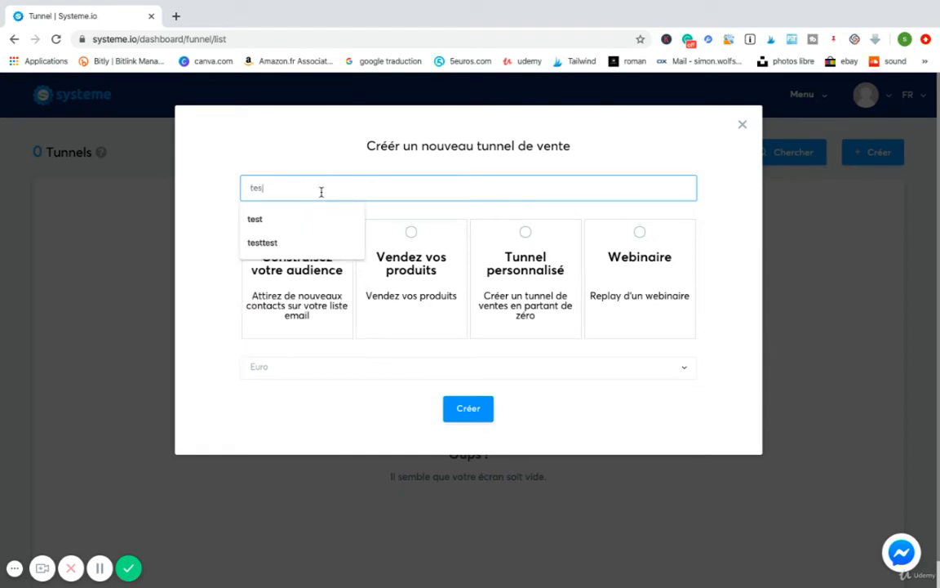
text(t page de capture)
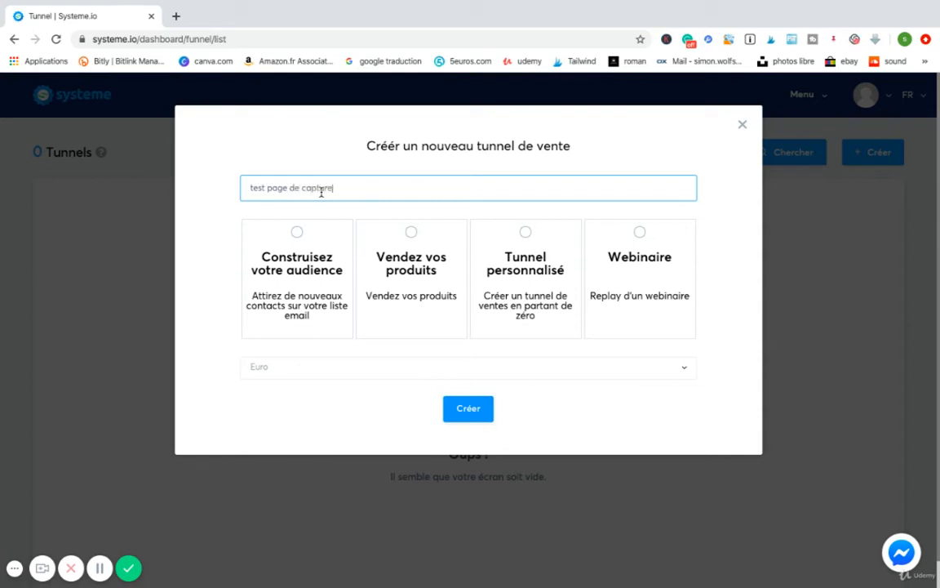
click(303, 257)
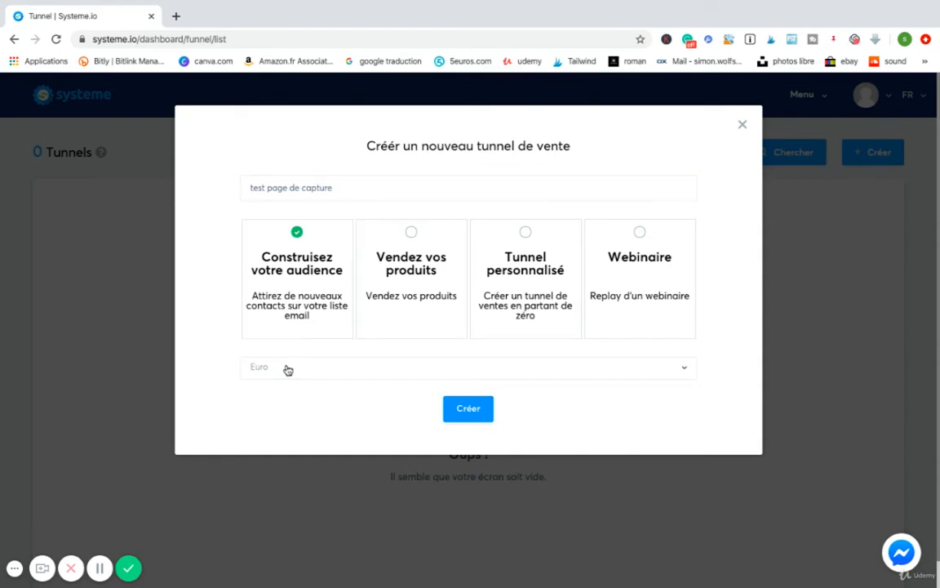
click(453, 417)
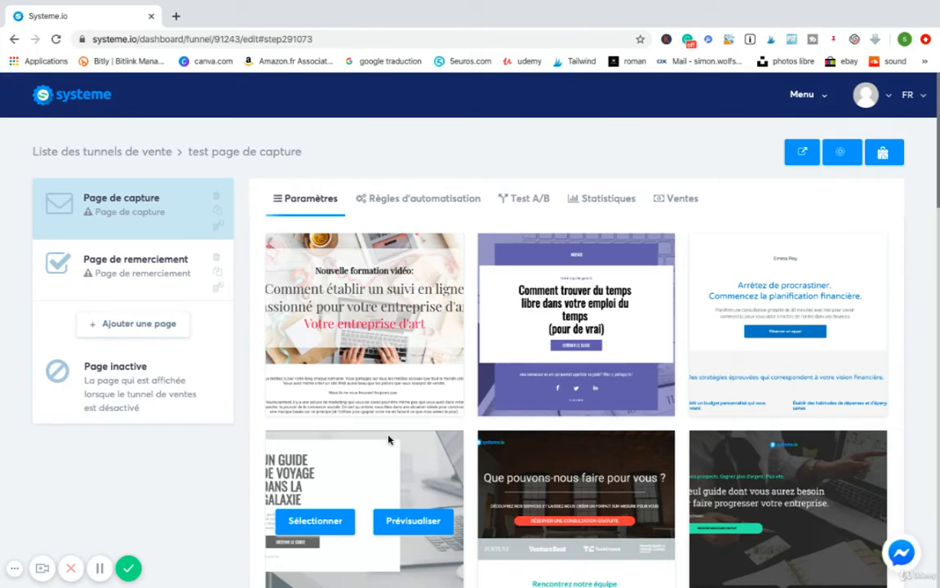
- Browse the whole gallery of templates available for the capture page
scroll(388, 440, down, 4)
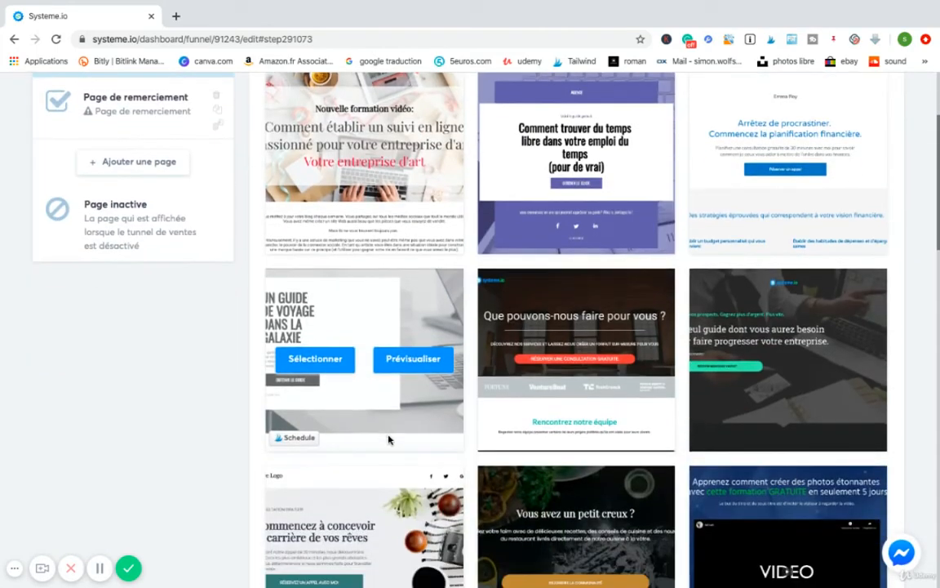
scroll(388, 440, down, 6)
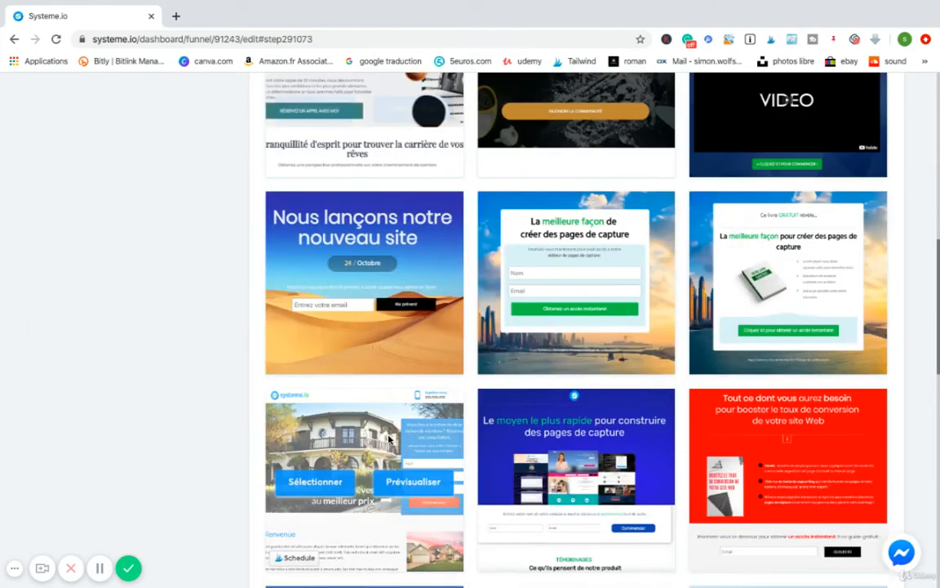
scroll(389, 440, down, 6)
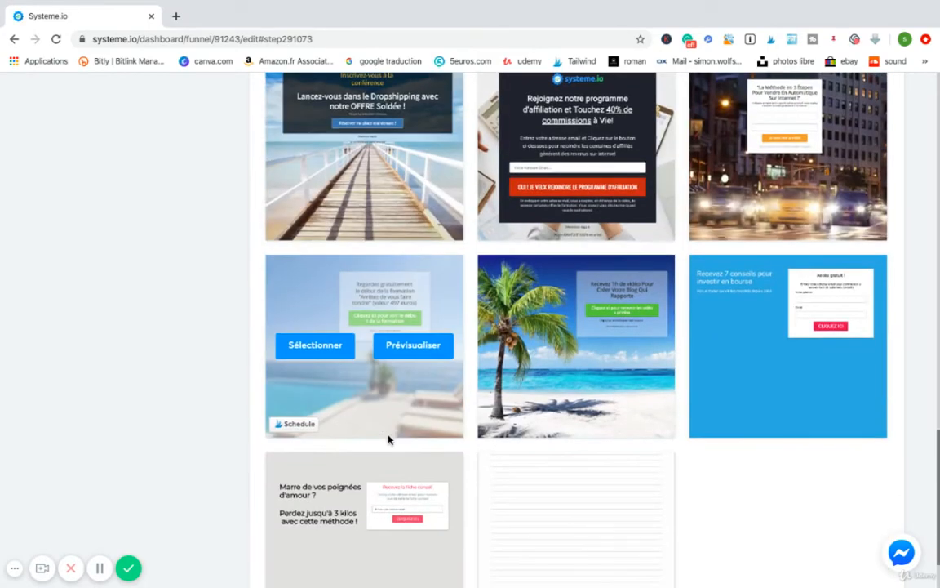
scroll(389, 440, down, 1)
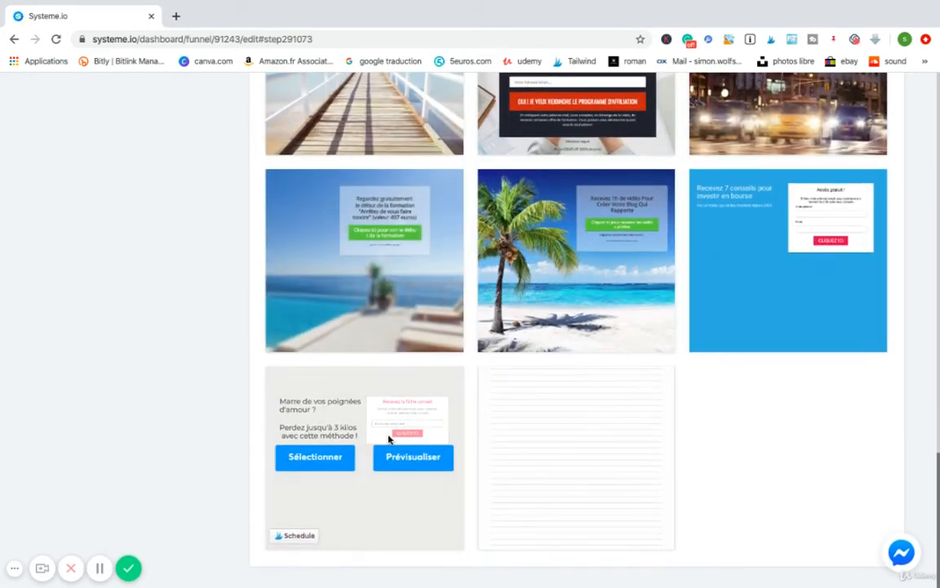
scroll(388, 440, up, 20)
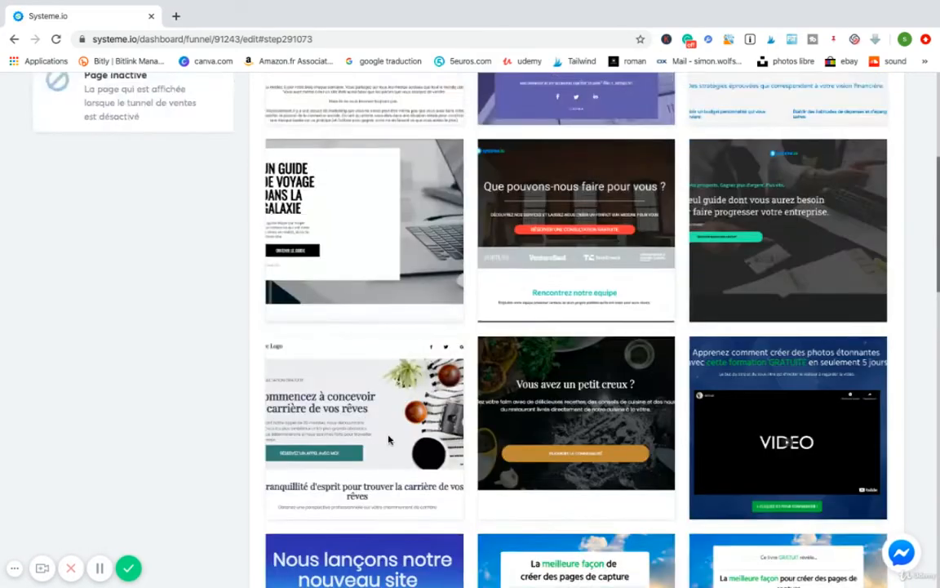
scroll(388, 440, down, 4)
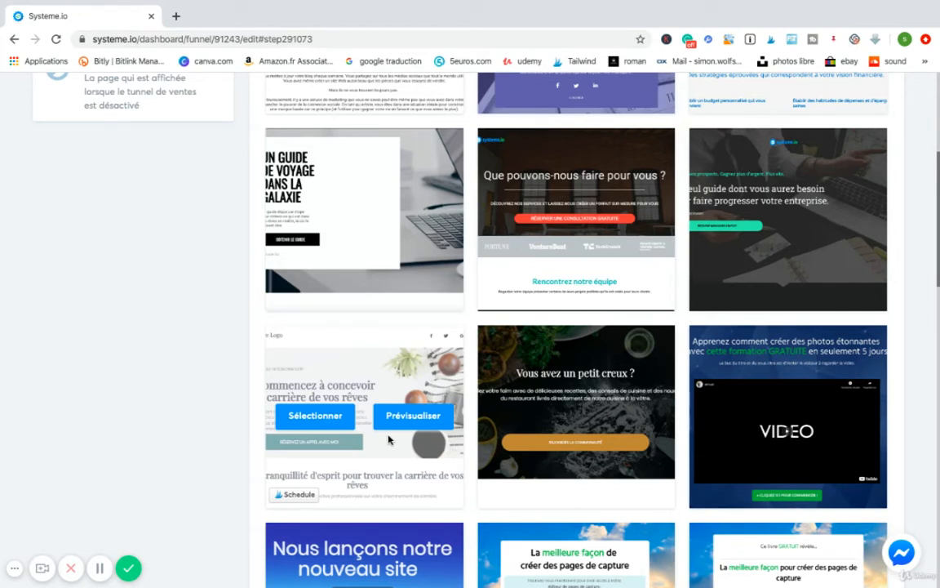
scroll(517, 400, up, 3)
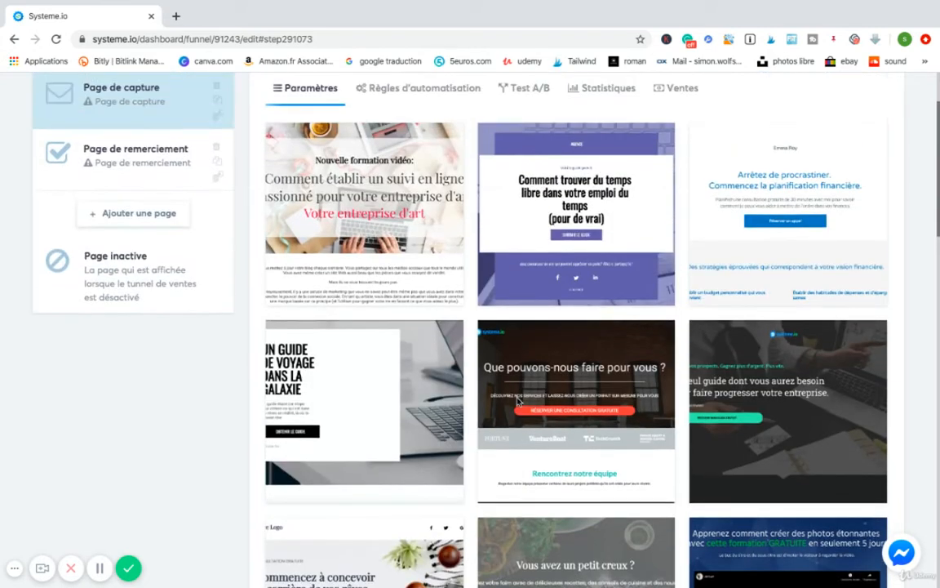
scroll(516, 400, up, 2)
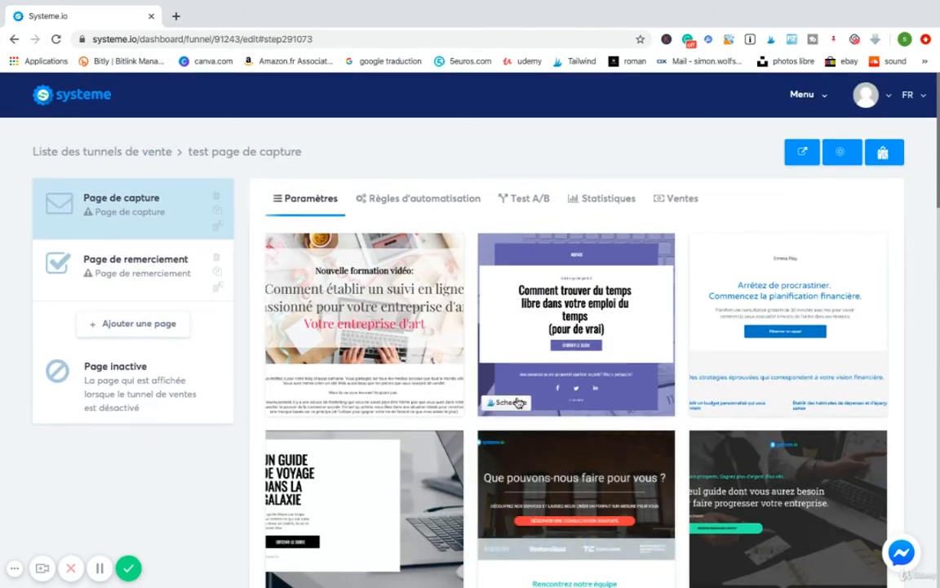
mouse_move(500, 379)
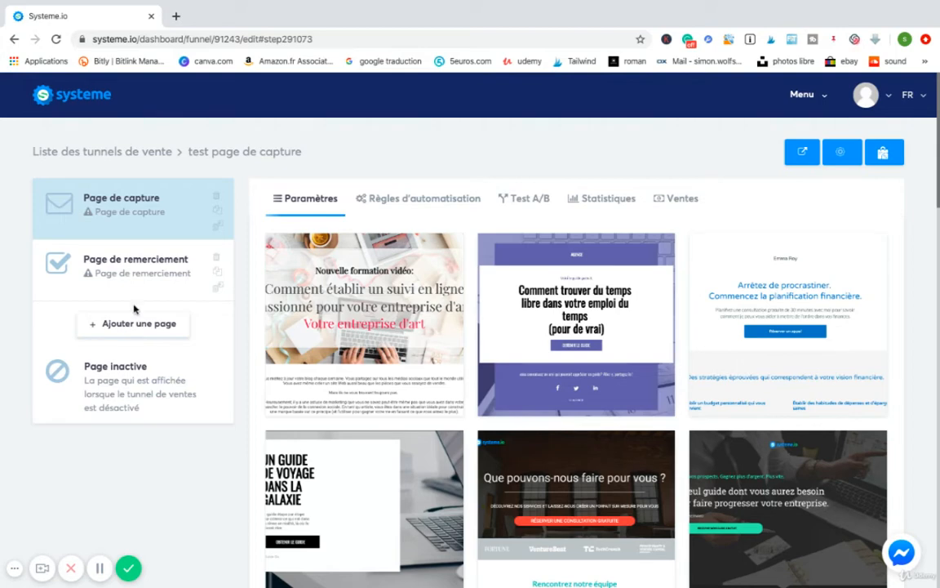
- Add a new page to the funnel named "test" with the type "Page d'information"
click(136, 325)
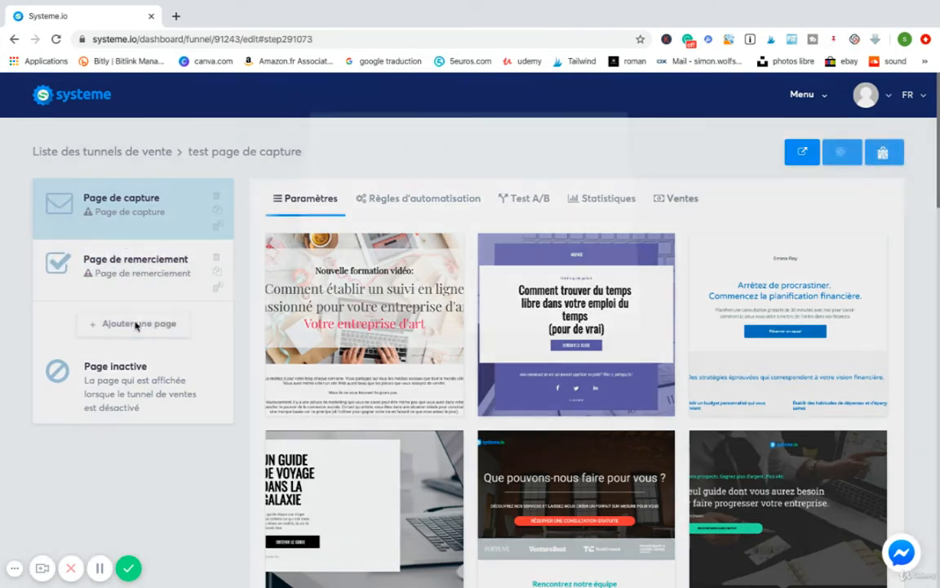
text(t)
click(366, 258)
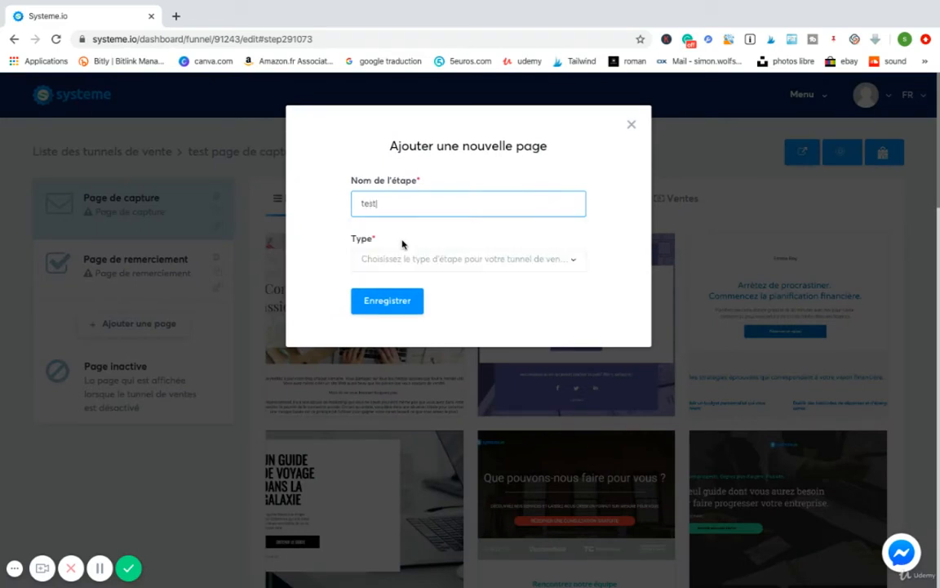
click(456, 258)
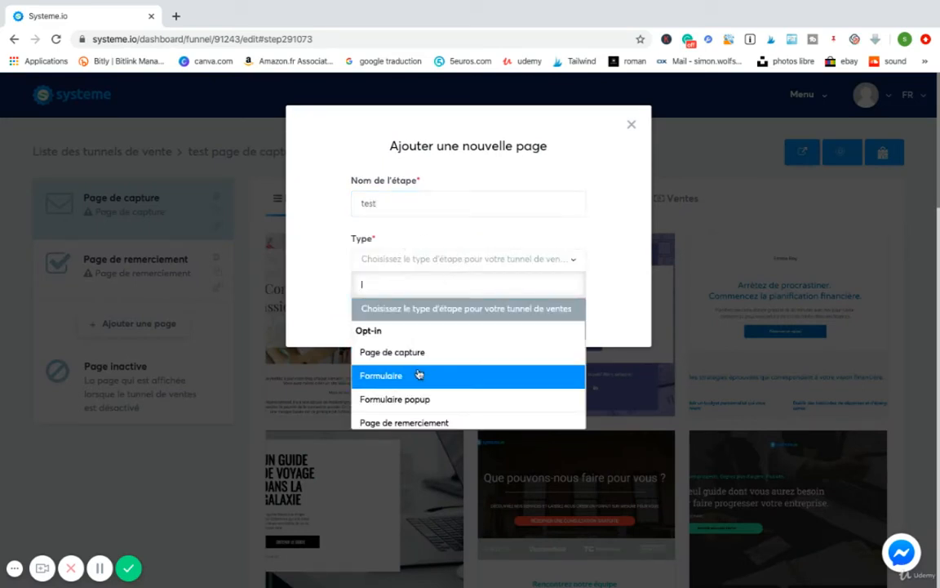
scroll(418, 376, down, 2)
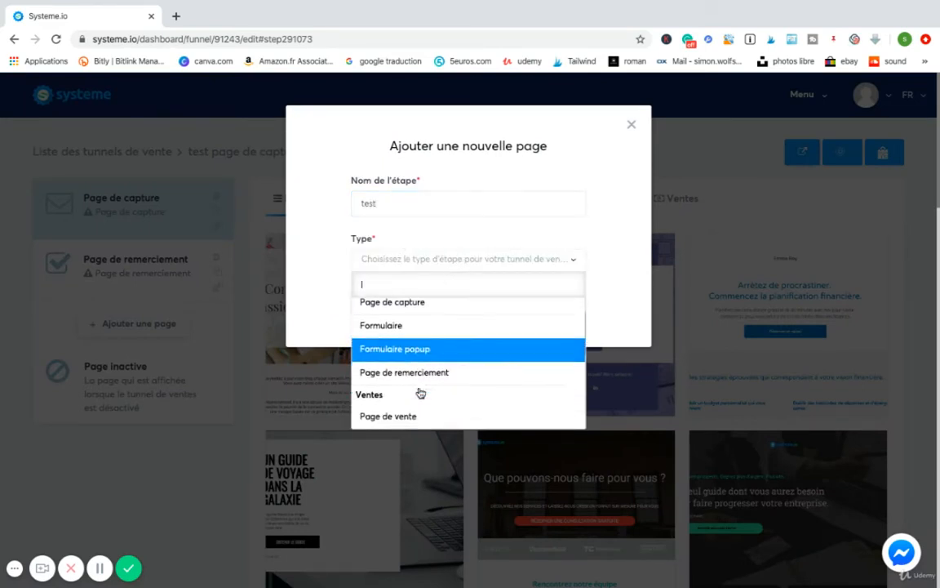
scroll(418, 390, down, 2)
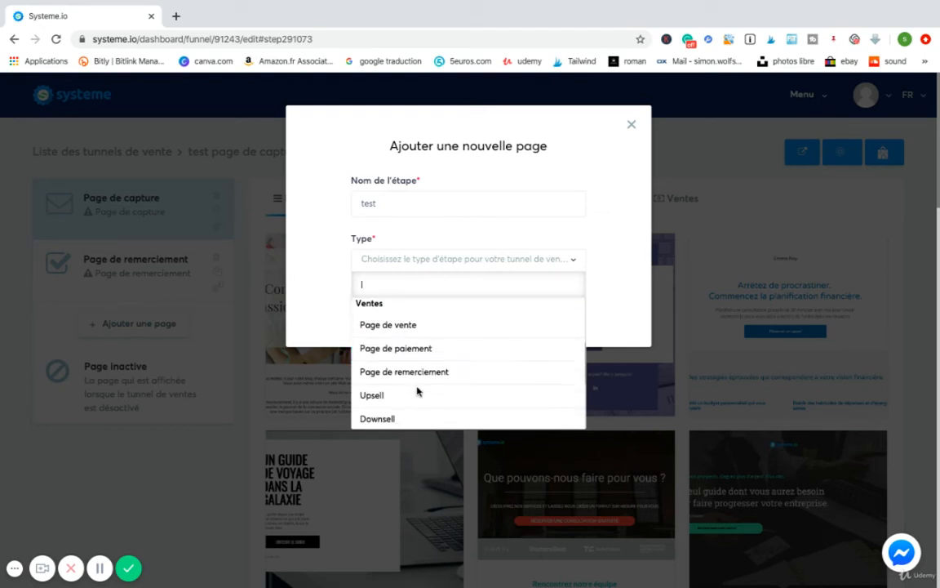
scroll(412, 394, down, 3)
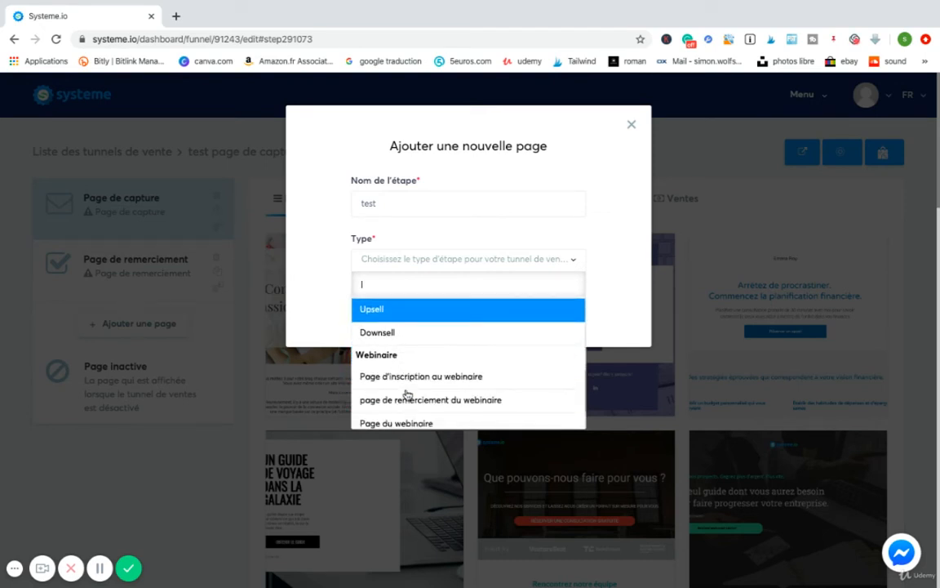
scroll(448, 413, down, 2)
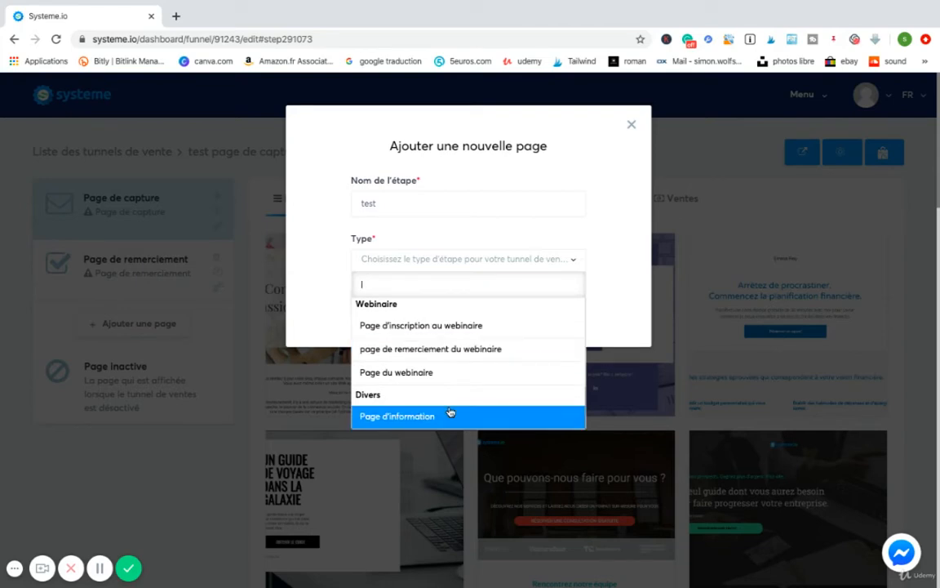
click(448, 412)
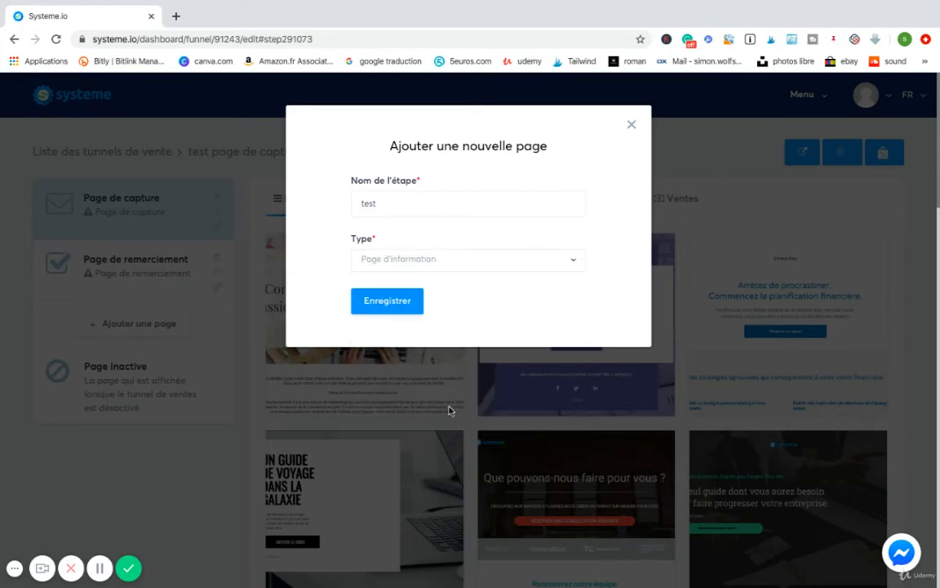
click(391, 302)
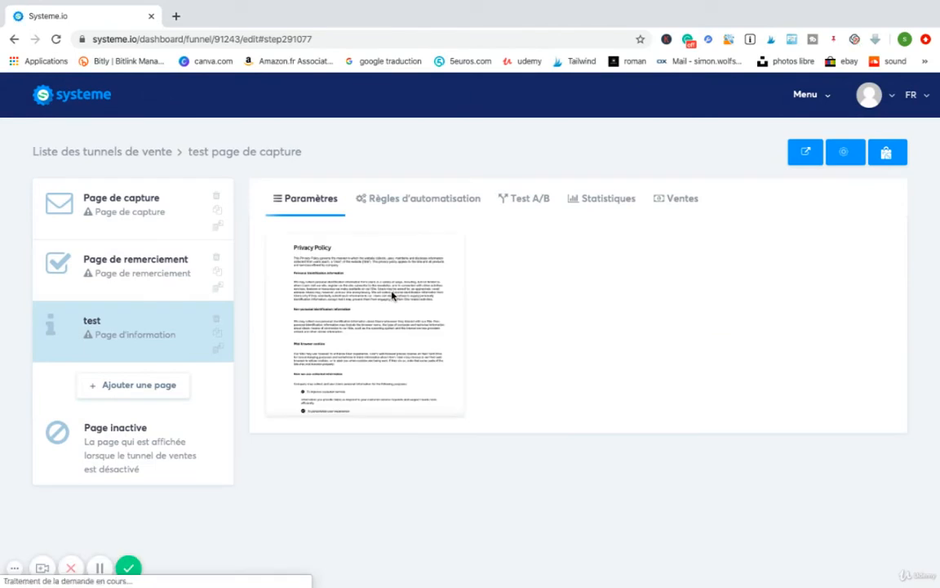
- Apply the Privacy Policy template to the "test" page and preview the page, closing the preview when done
mouse_move(292, 244)
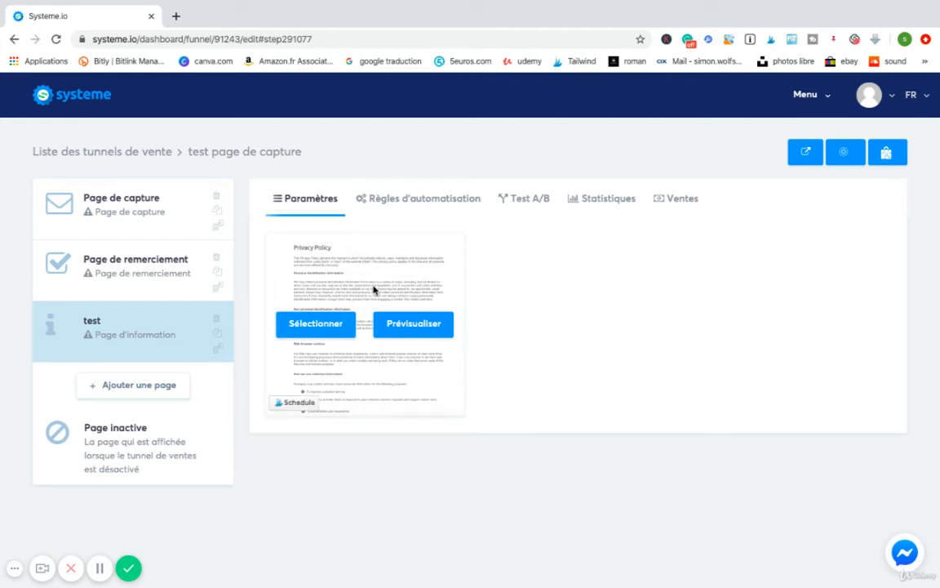
click(325, 330)
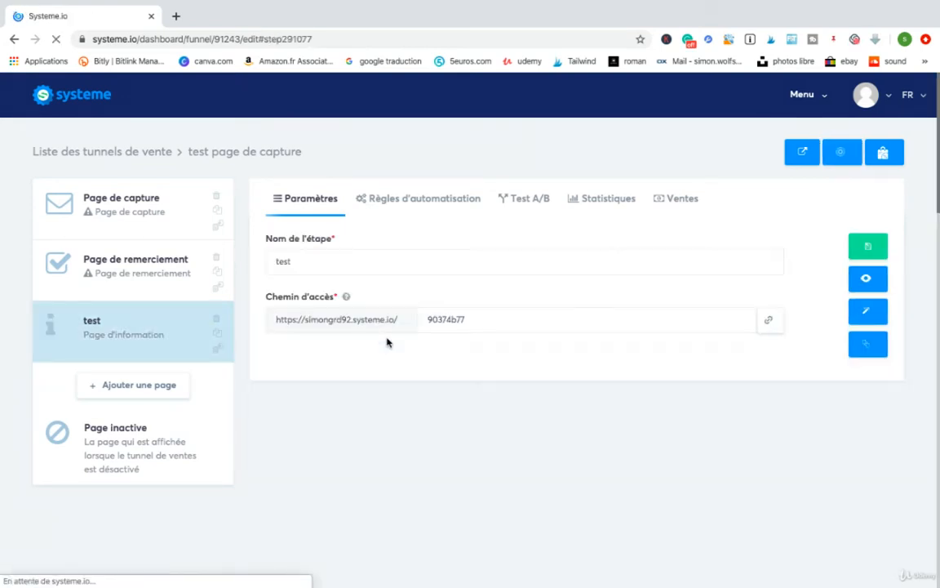
click(866, 278)
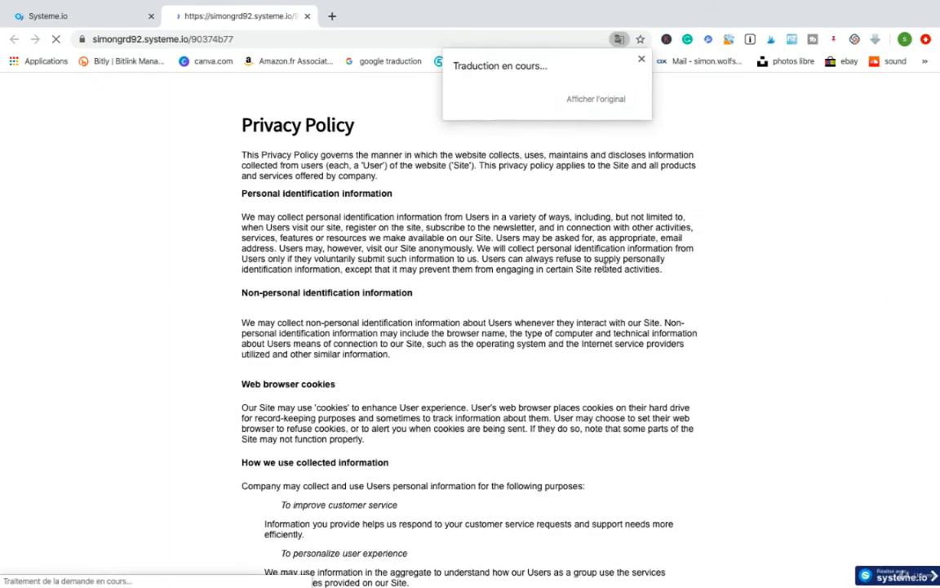
click(307, 16)
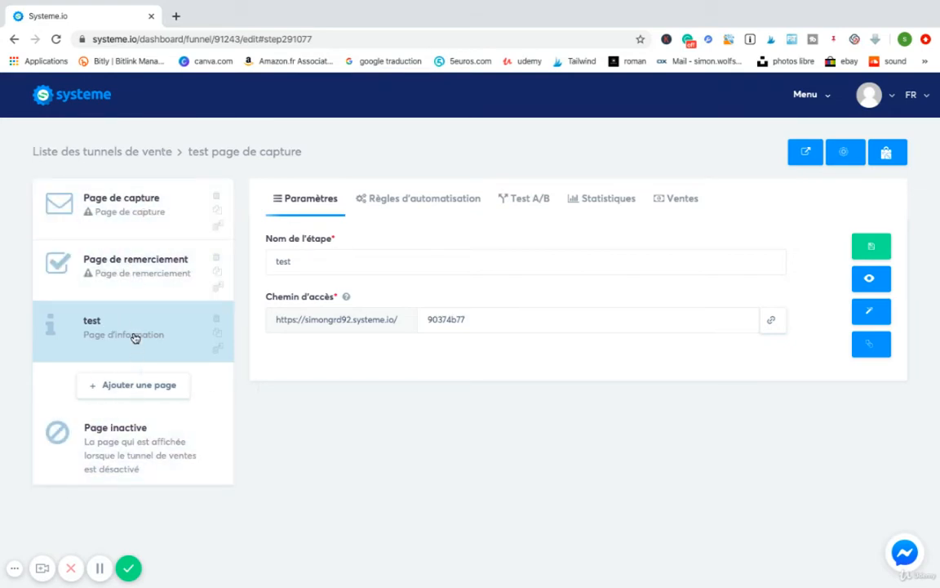
- Reorder the funnel by moving the "test" page above "Page de remerciement" and back to the last place
drag(135, 337, 134, 267)
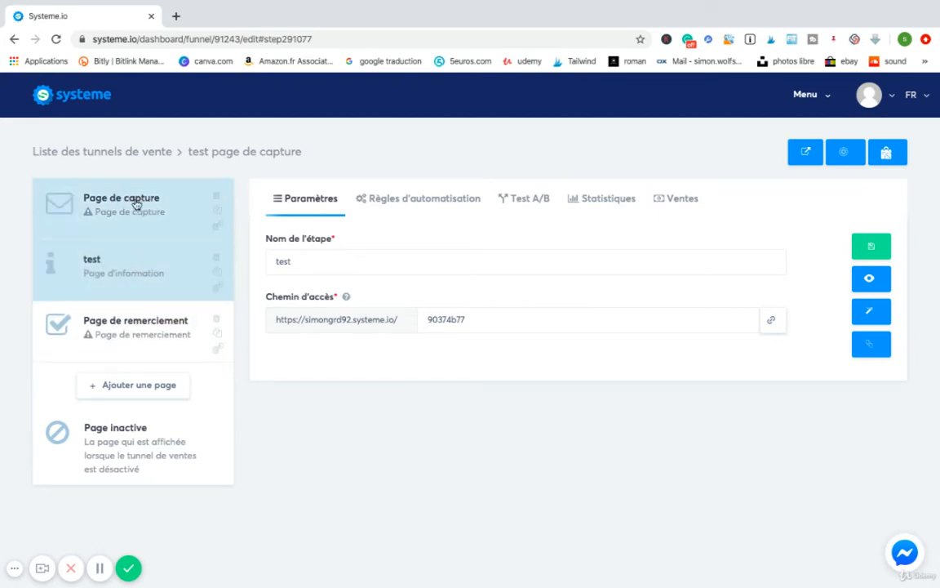
mouse_move(140, 205)
mouse_down()
mouse_move(137, 276)
mouse_move(150, 198)
mouse_up()
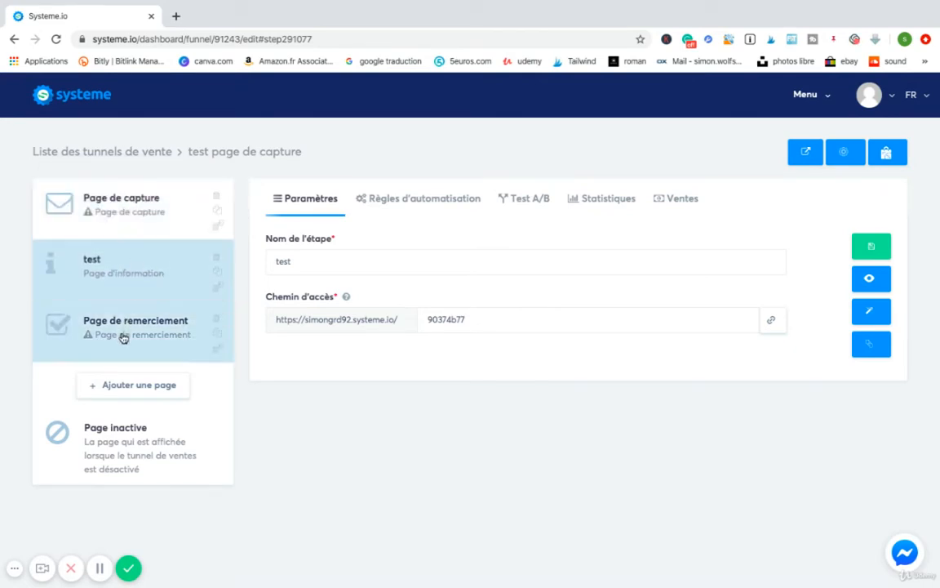
mouse_move(121, 335)
mouse_down()
mouse_move(132, 247)
mouse_move(121, 233)
mouse_move(117, 346)
mouse_up()
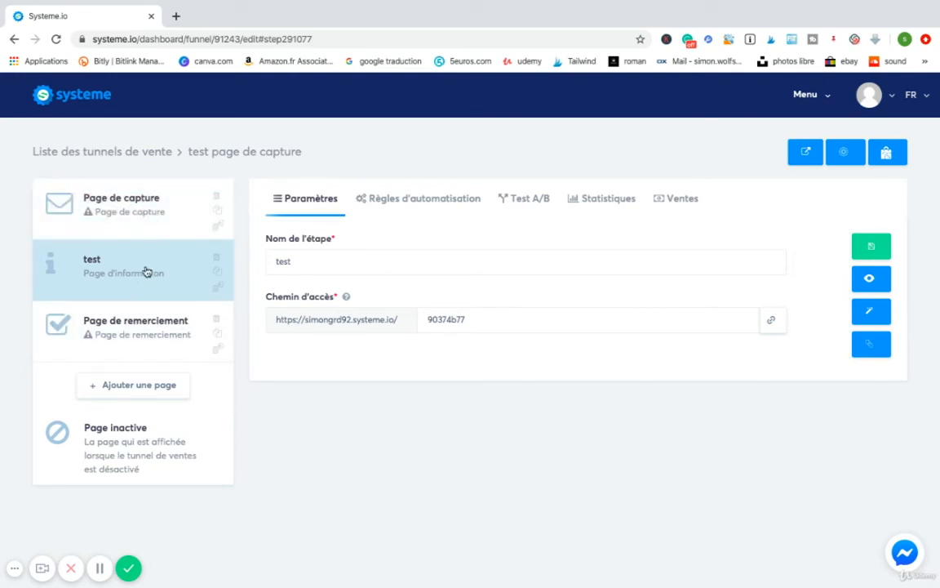
drag(150, 257, 155, 334)
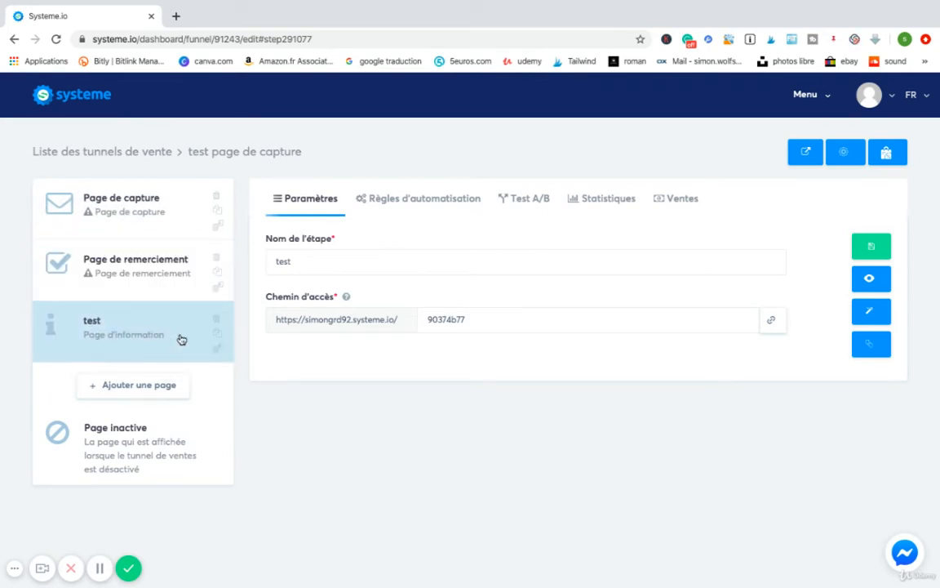
- Open the funnel's "Page de capture" step with its template gallery
click(149, 230)
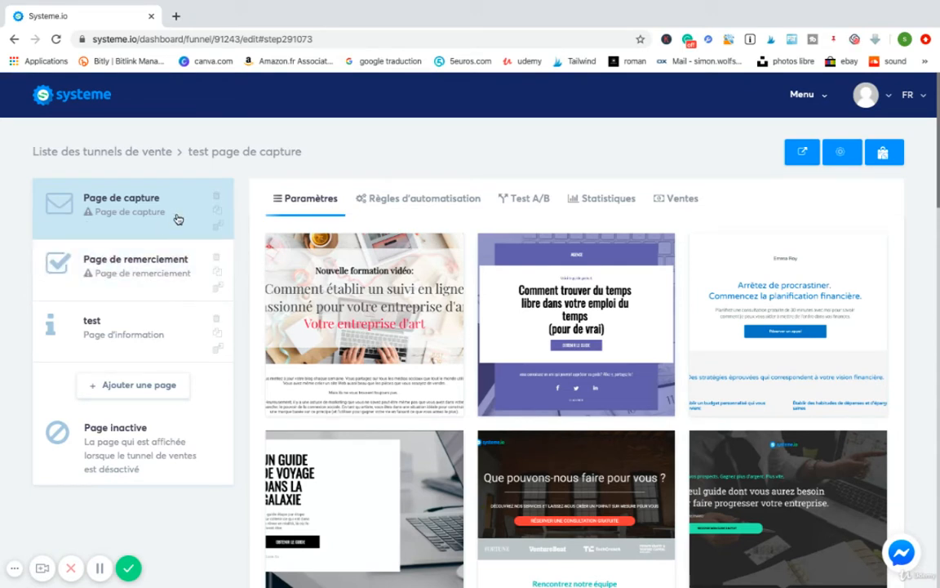
- Browse the template gallery and apply the "Nouvelle formation vidéo" template to the "Page de capture" step
scroll(466, 312, down, 5)
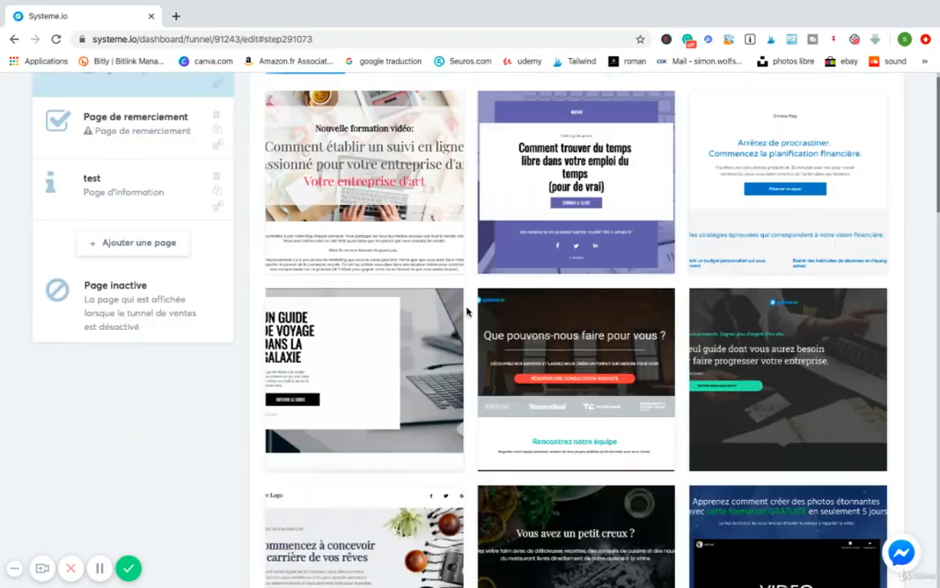
scroll(466, 311, down, 5)
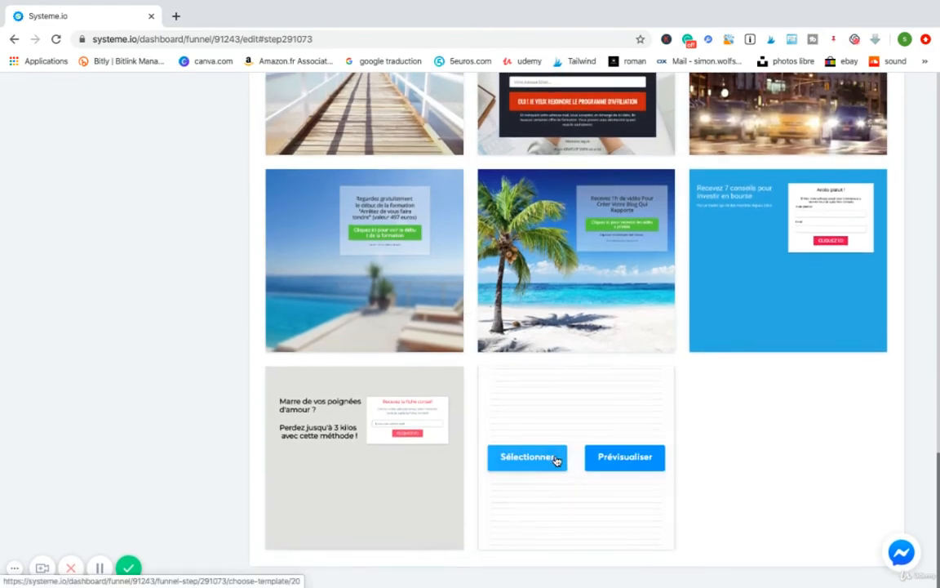
scroll(531, 336, up, 5)
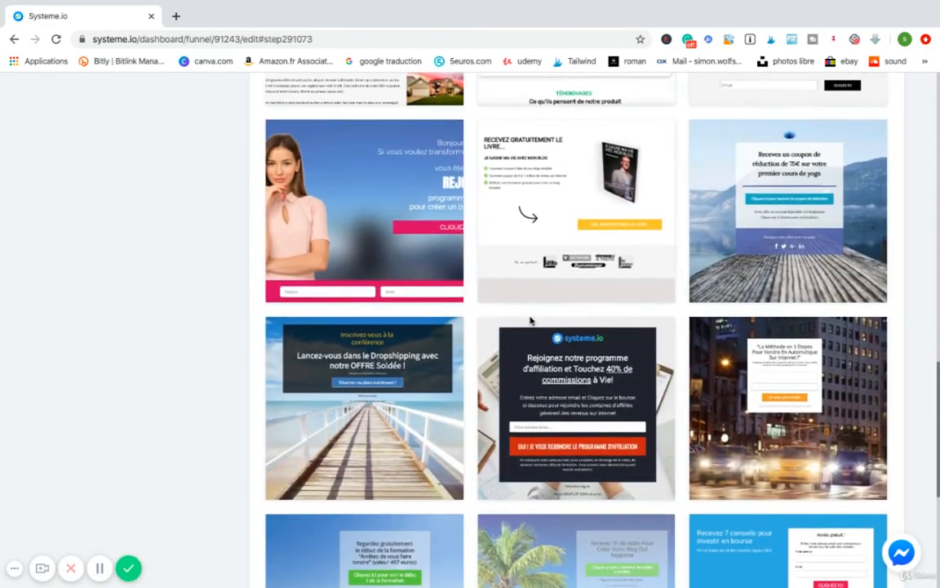
scroll(531, 321, up, 10)
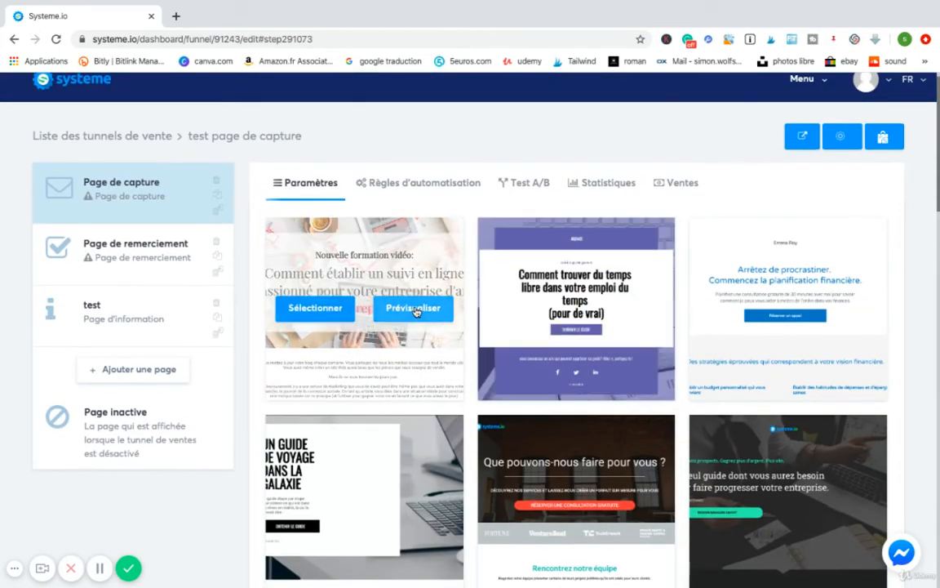
click(320, 316)
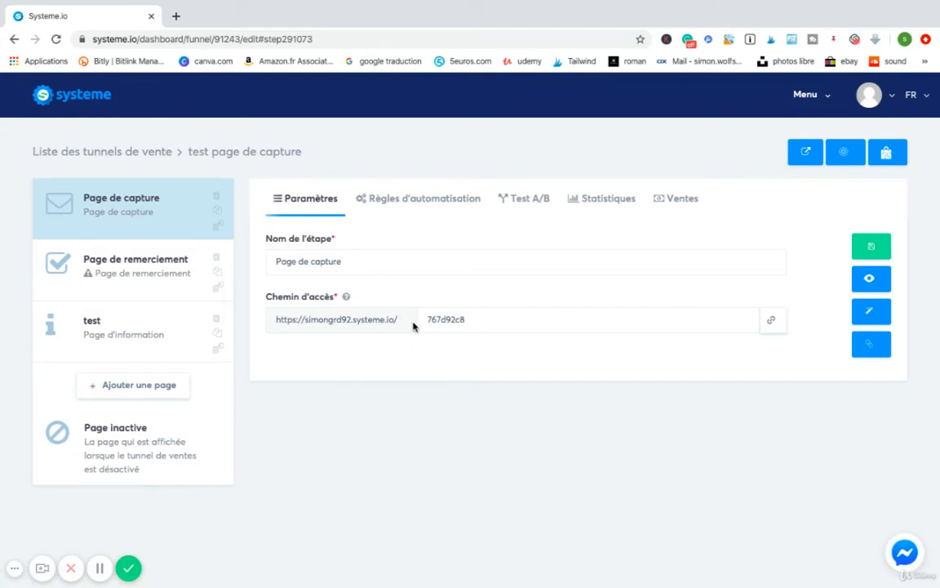
- Set the capture page's access path to "ebookgratuit" and save the step settings
drag(400, 322, 334, 321)
click(283, 326)
click(520, 323)
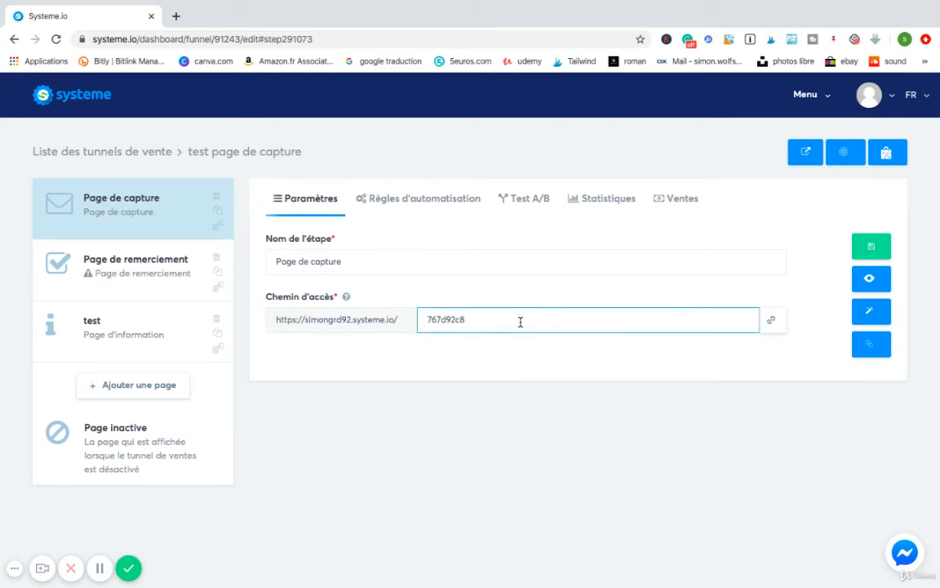
drag(501, 324, 423, 322)
text(ebookgratuit)
click(401, 361)
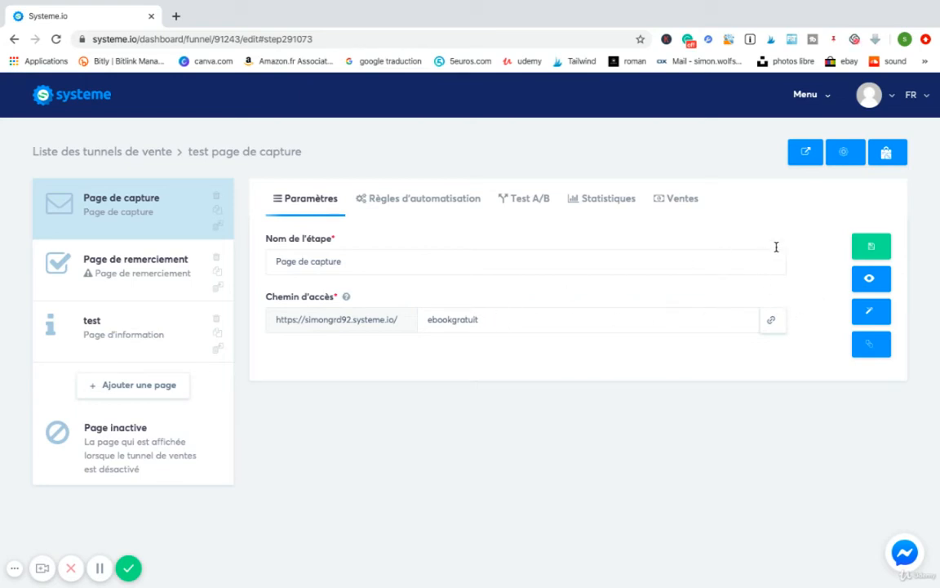
click(874, 248)
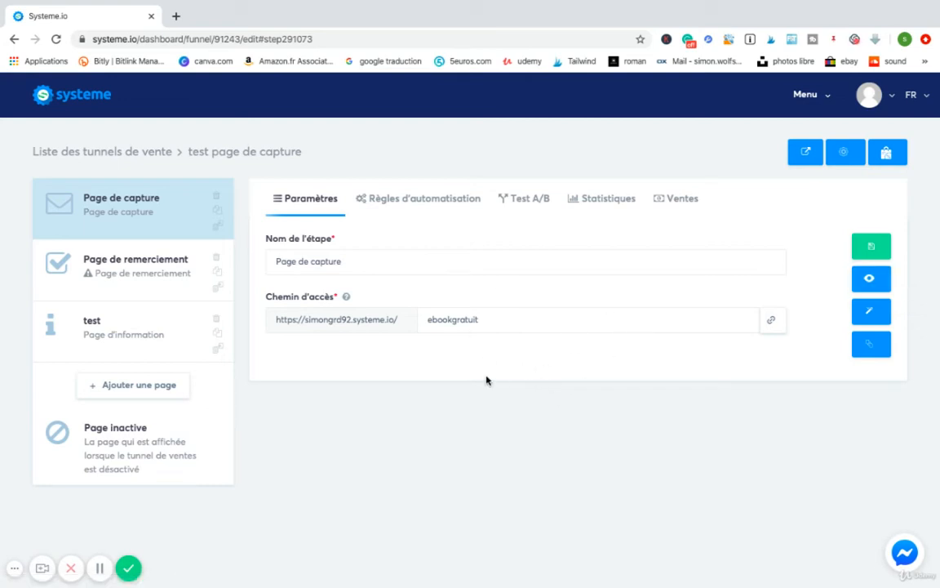
- Look at the template change confirmation and the funnel's name and domain settings, closing both without changes
click(862, 348)
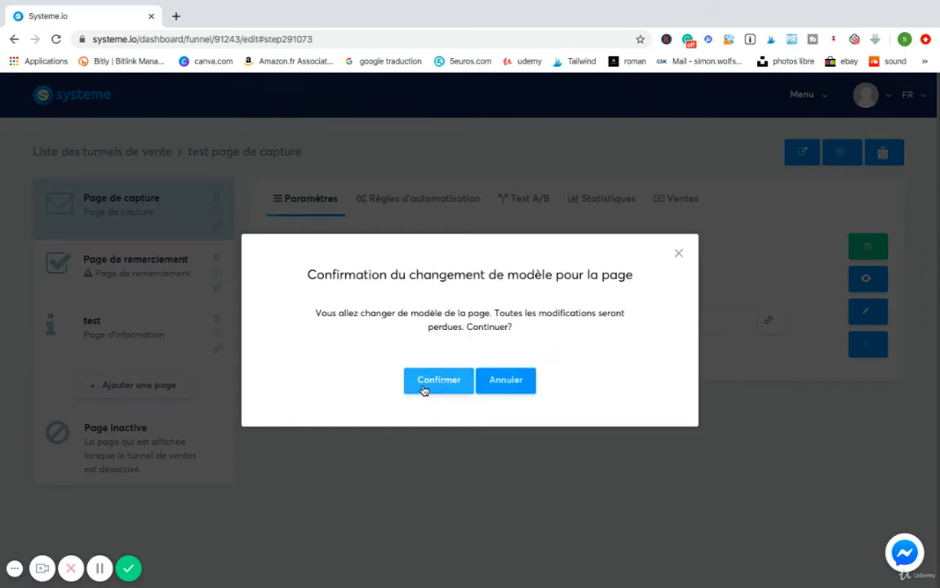
click(678, 254)
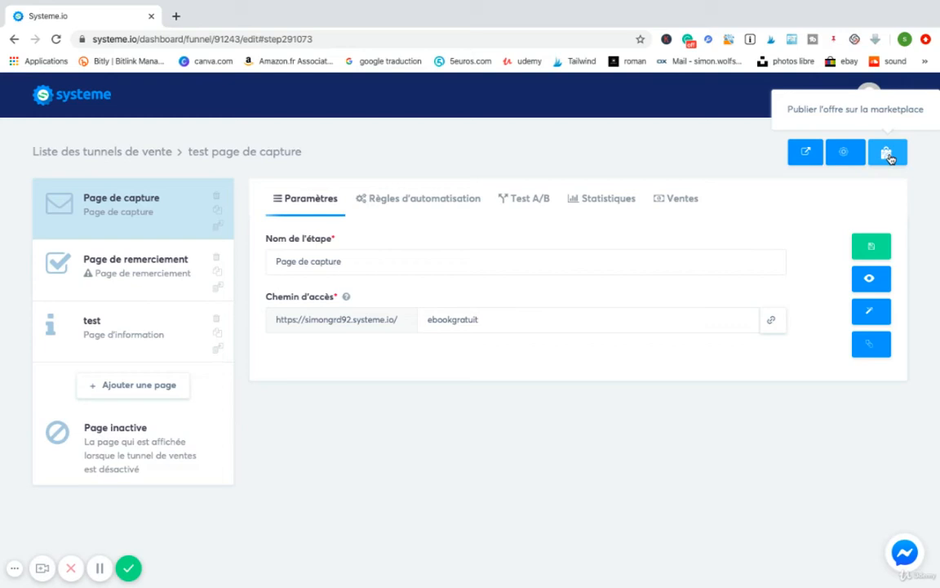
click(845, 151)
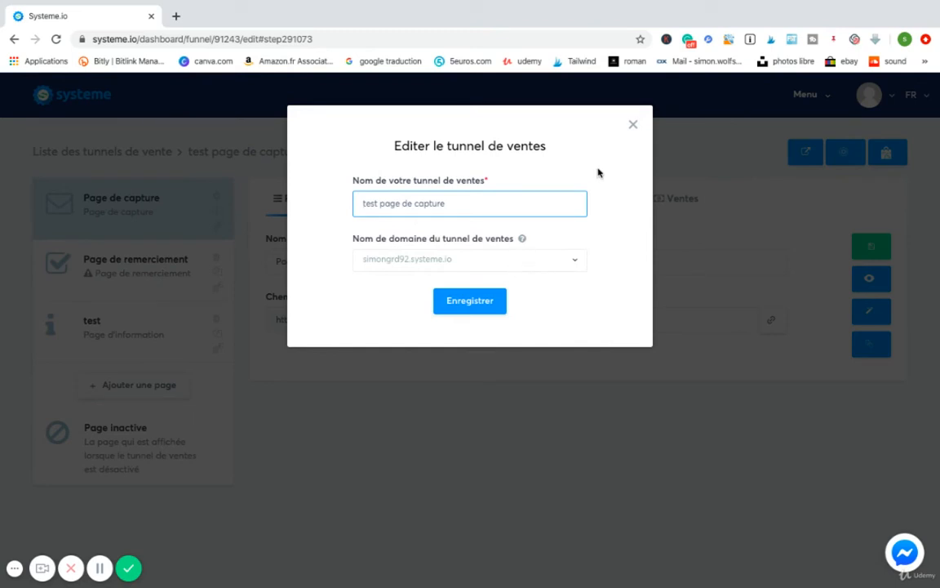
click(633, 125)
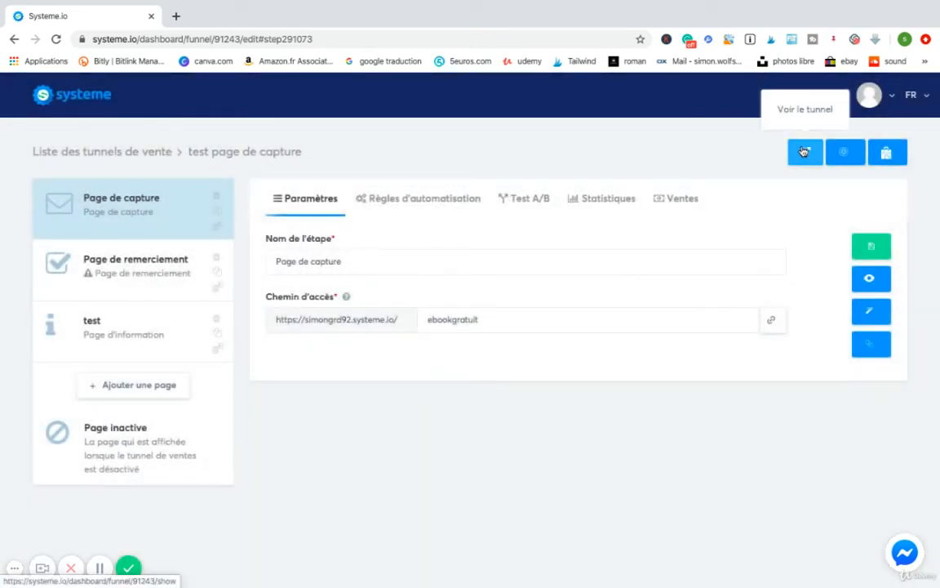
- View the live funnel, look through the whole capture page, and close it to return to the funnel settings
click(804, 152)
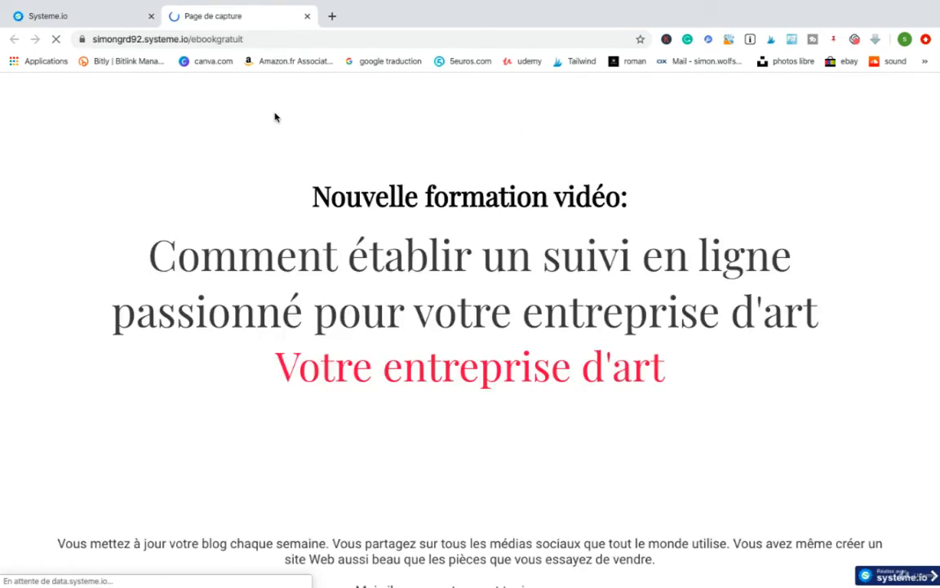
scroll(390, 257, down, 2)
scroll(393, 258, down, 15)
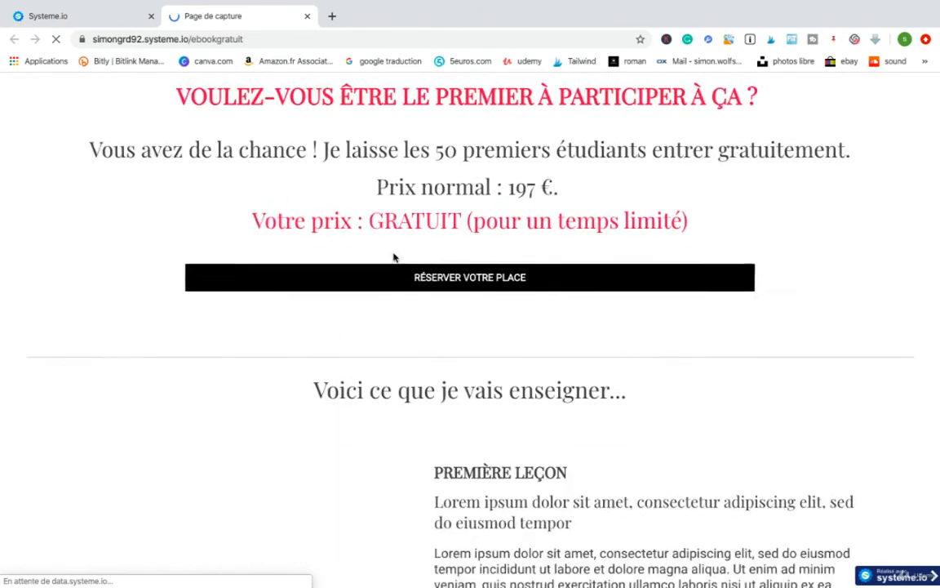
scroll(393, 256, down, 2)
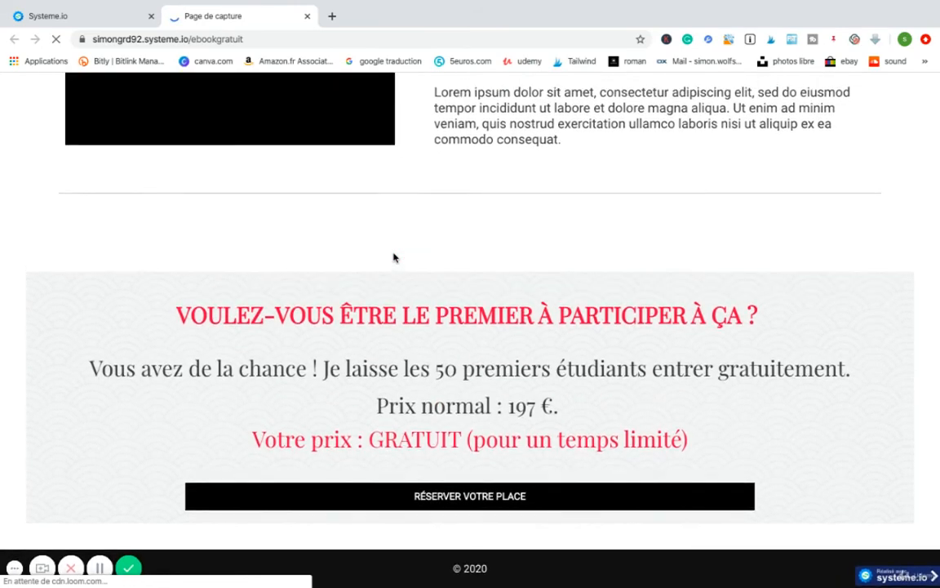
scroll(393, 258, up, 20)
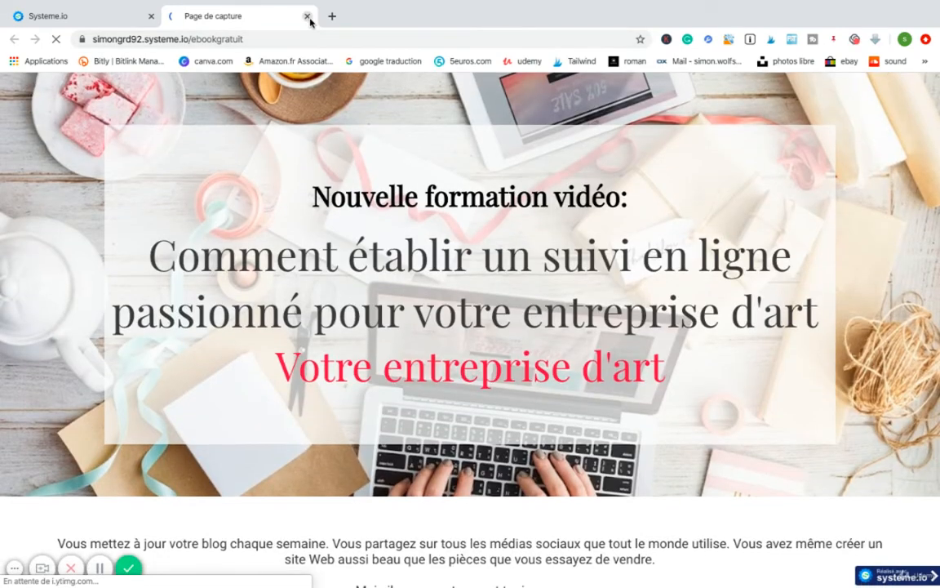
click(307, 15)
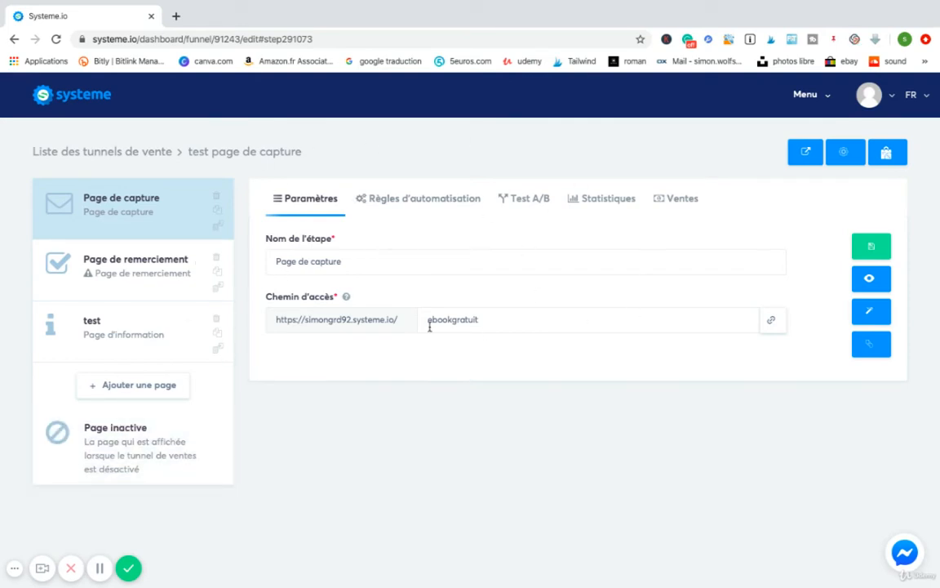
- Open the capture page in the page editor, look over its content, and exit without editing
click(862, 312)
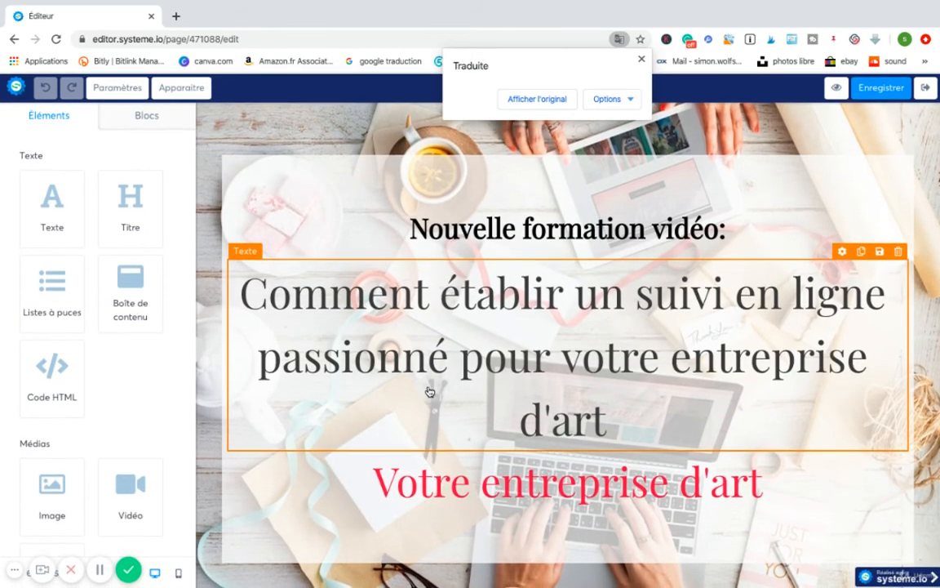
scroll(431, 386, down, 5)
scroll(432, 381, down, 8)
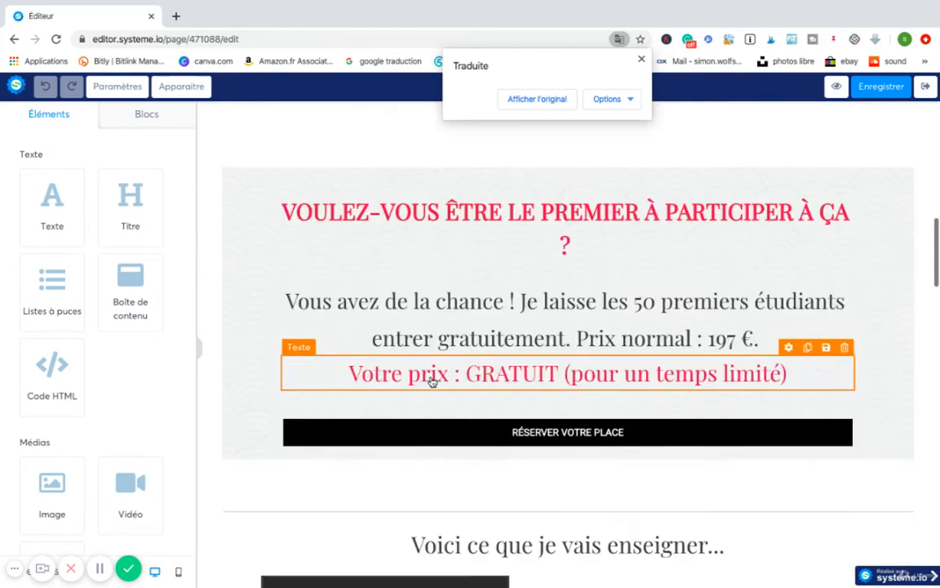
scroll(431, 381, up, 13)
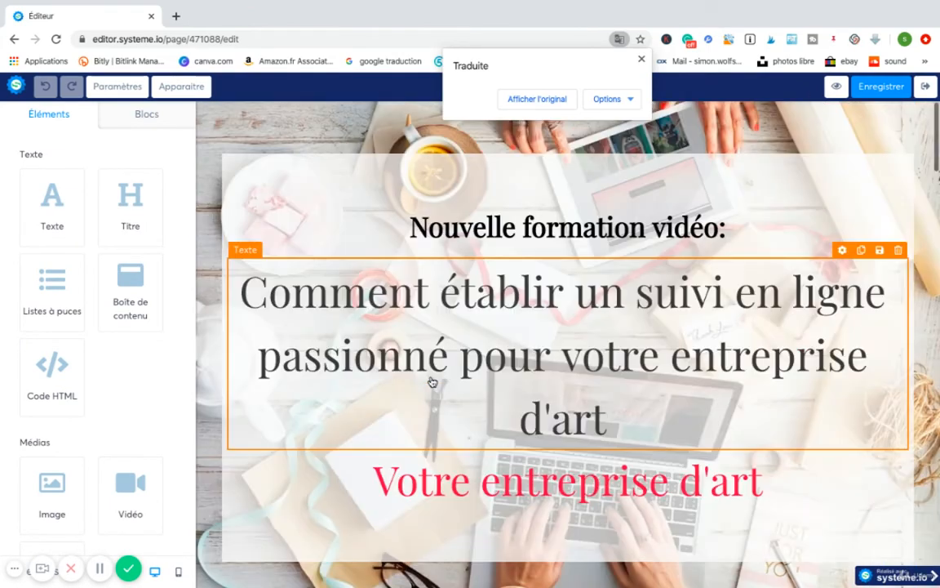
click(926, 86)
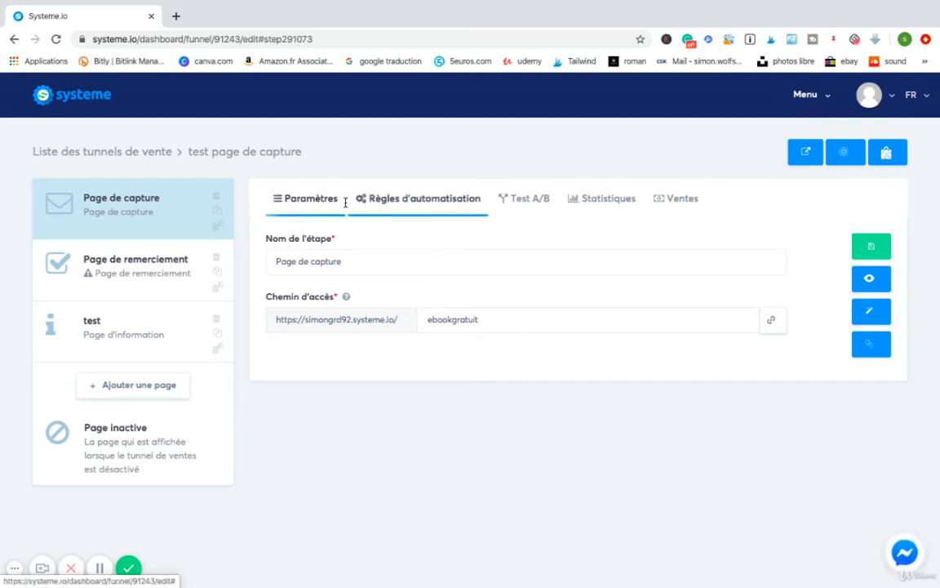
- Add a "S'abonner à la campagne" action to the capture page's opt-in automation rule, leaving the campaign unselected
click(447, 204)
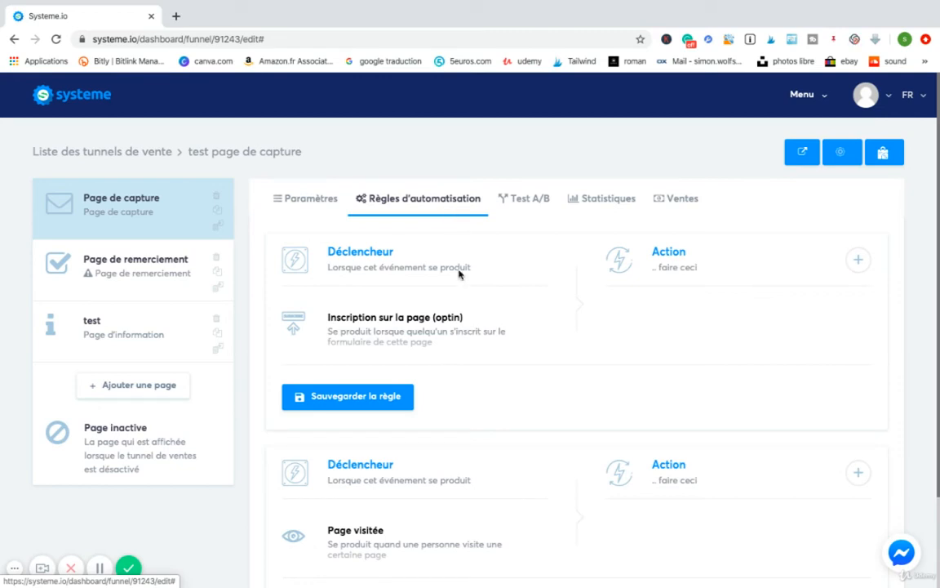
scroll(664, 353, down, 1)
scroll(664, 352, down, 1)
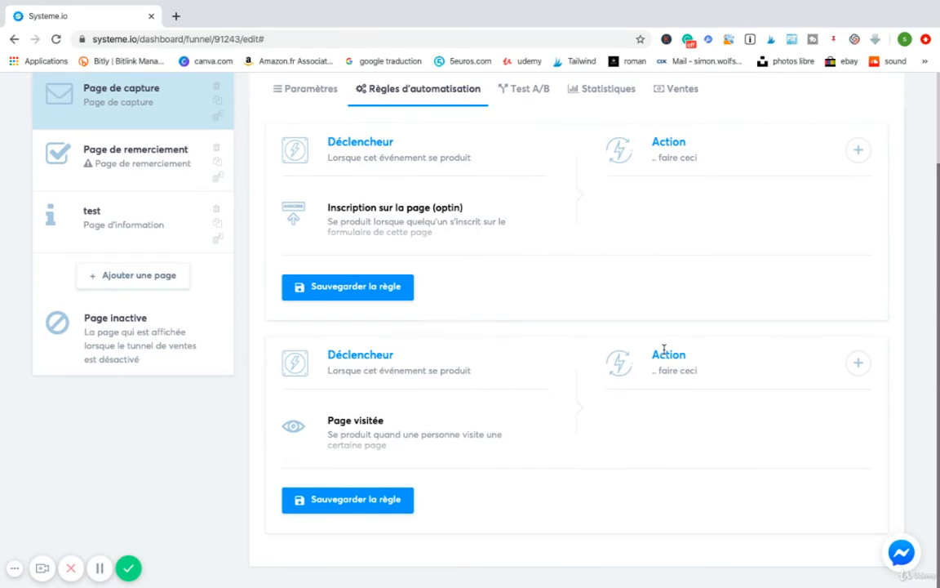
scroll(663, 353, up, 2)
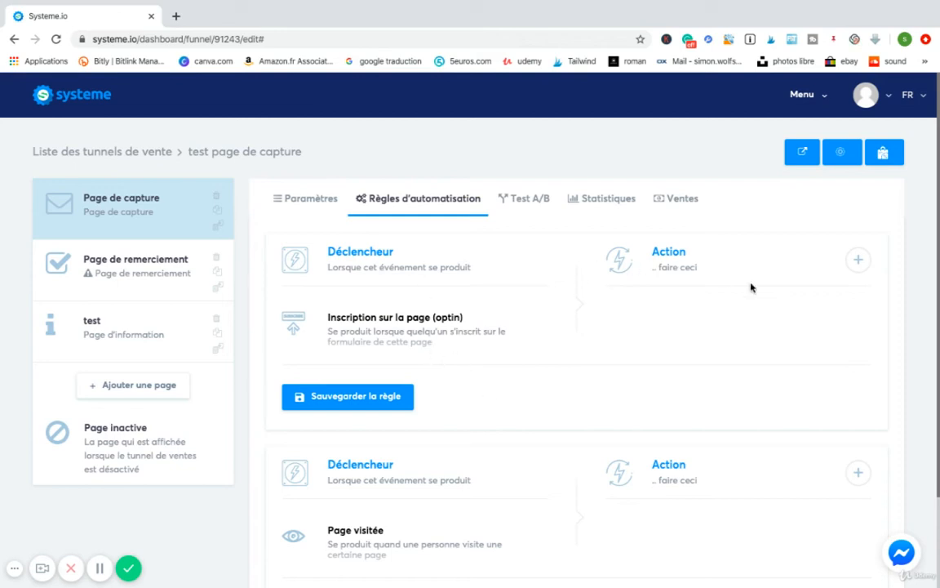
click(858, 260)
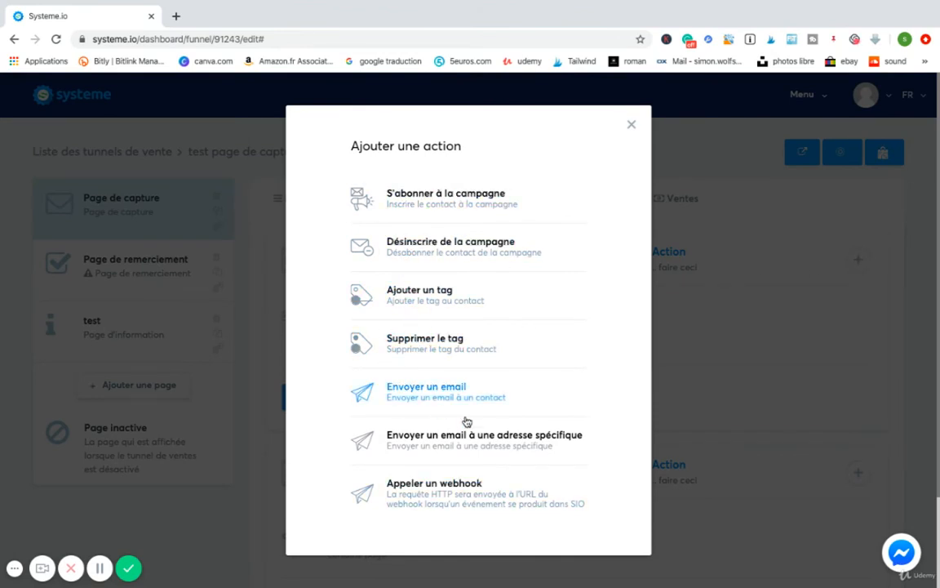
scroll(435, 492, down, 1)
scroll(436, 492, up, 1)
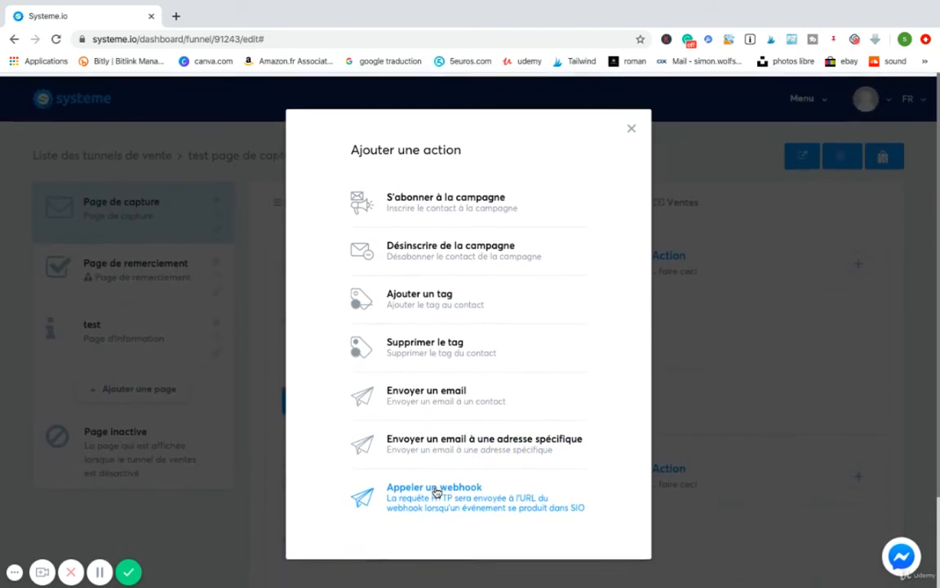
click(472, 210)
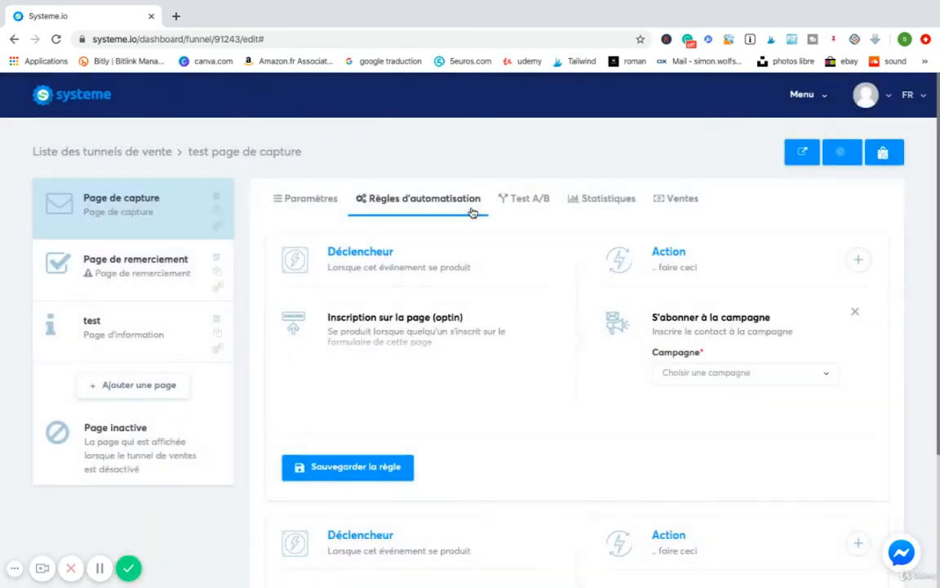
click(727, 374)
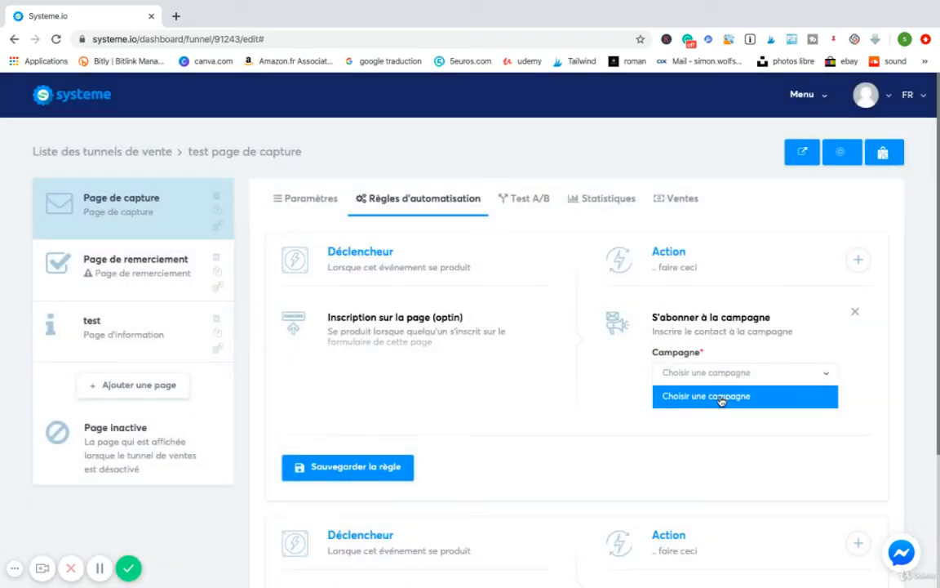
click(673, 428)
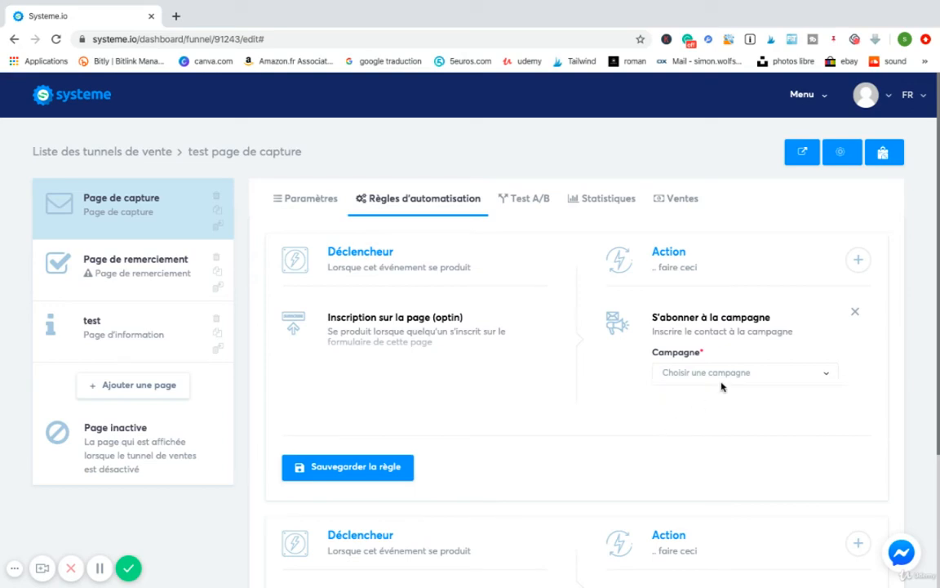
- Add an "Ajouter un tag" action to the opt-in rule with the tag "Formation systeme.io"
click(858, 259)
click(461, 304)
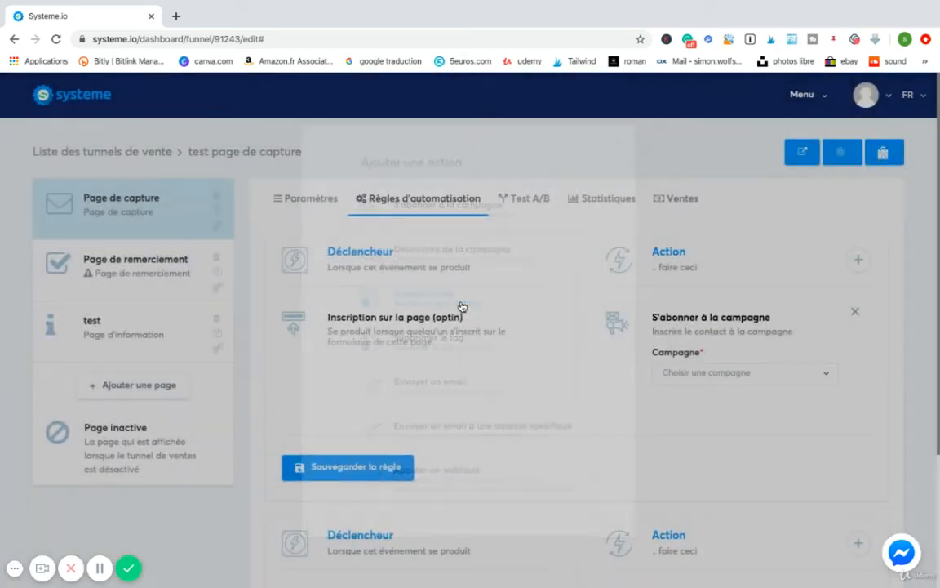
click(693, 374)
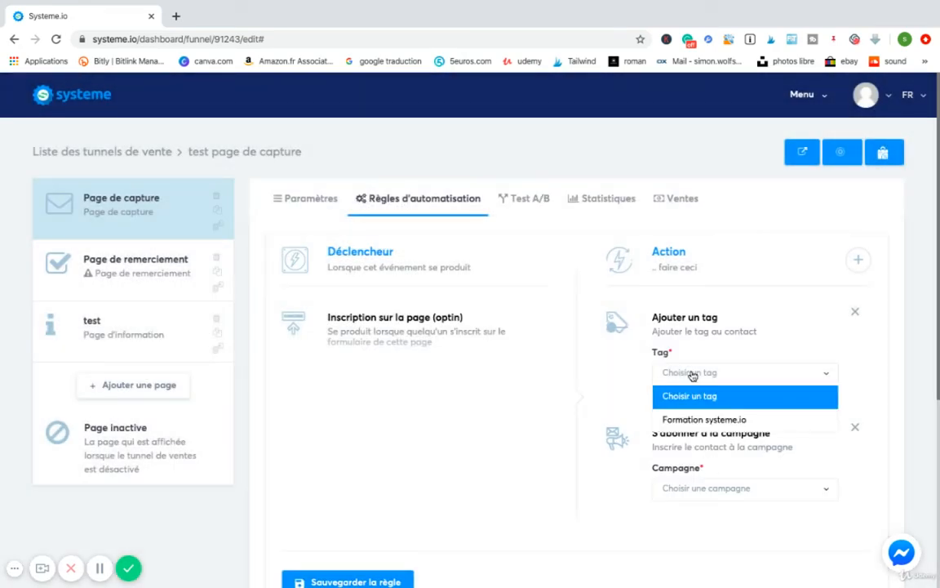
click(690, 421)
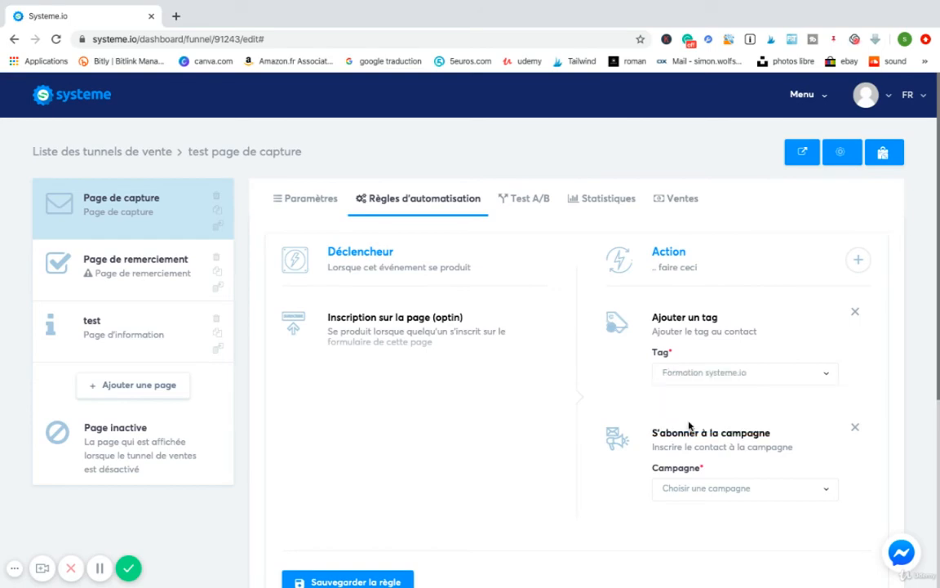
- Review the action types available for the opt-in rule and close the list without adding one
click(859, 260)
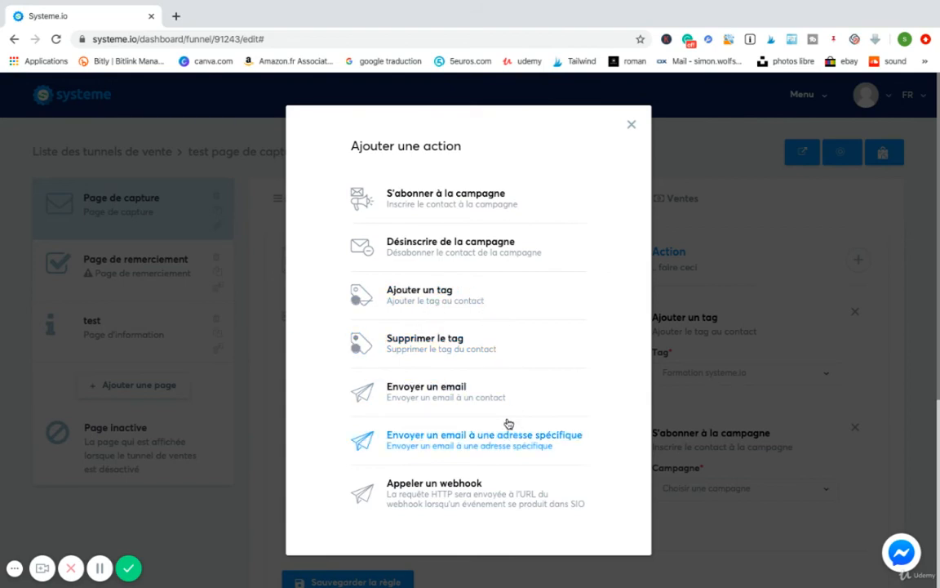
scroll(508, 424, down, 1)
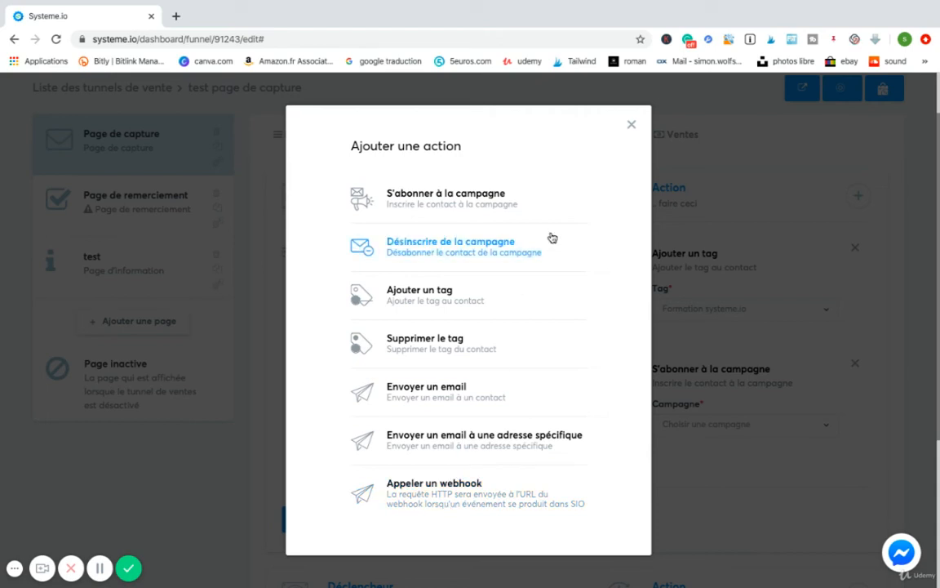
click(632, 126)
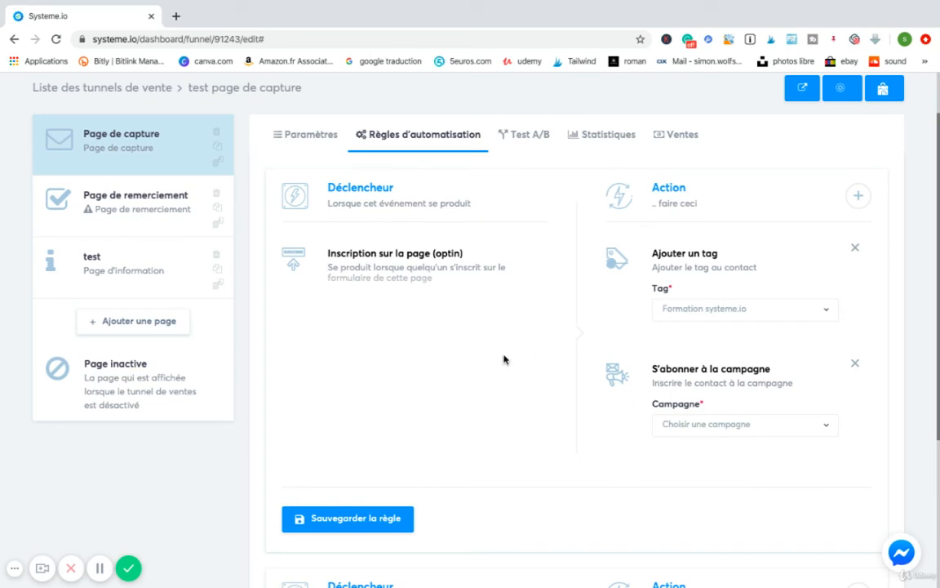
- Review the capture page's A/B test options and the funnel's statistics and sales, ending on the capture page's settings
click(512, 136)
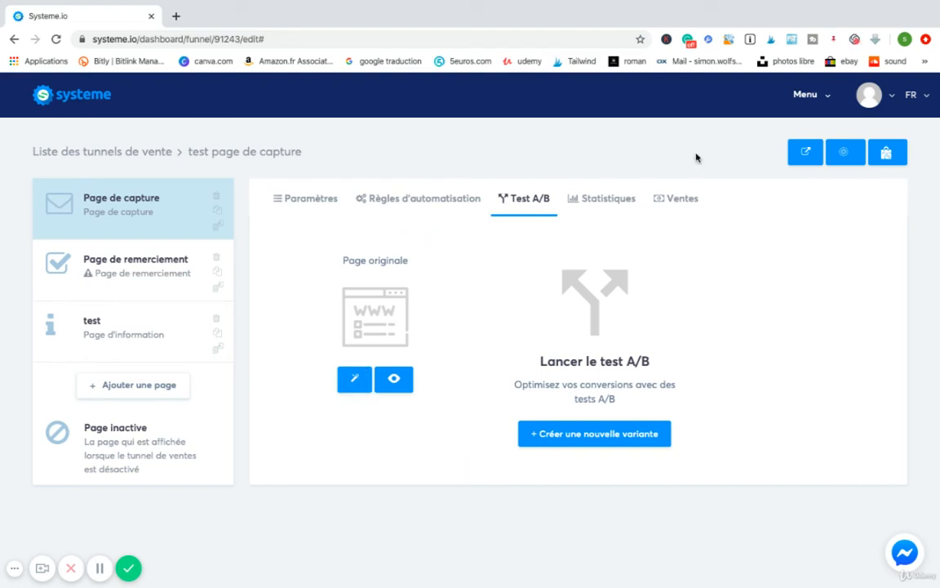
click(600, 202)
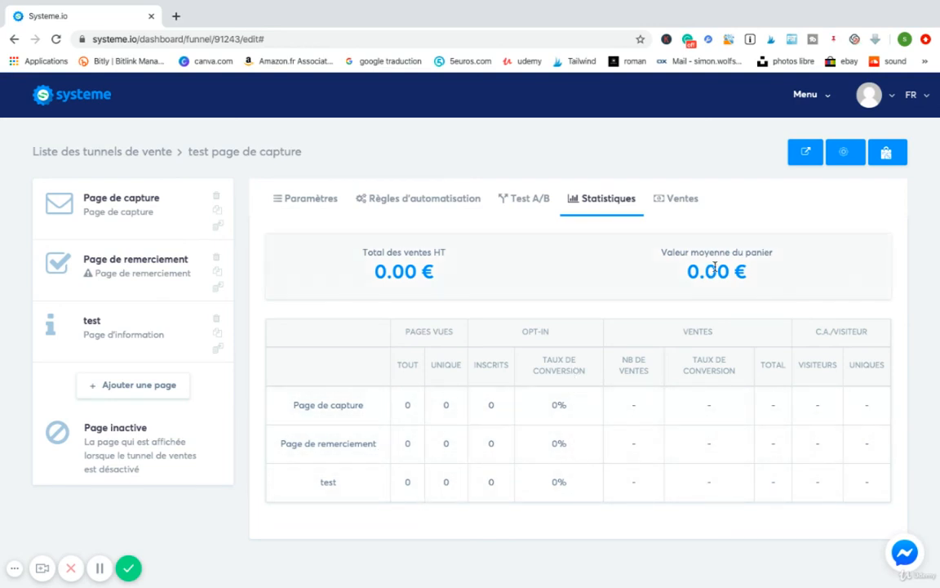
click(687, 207)
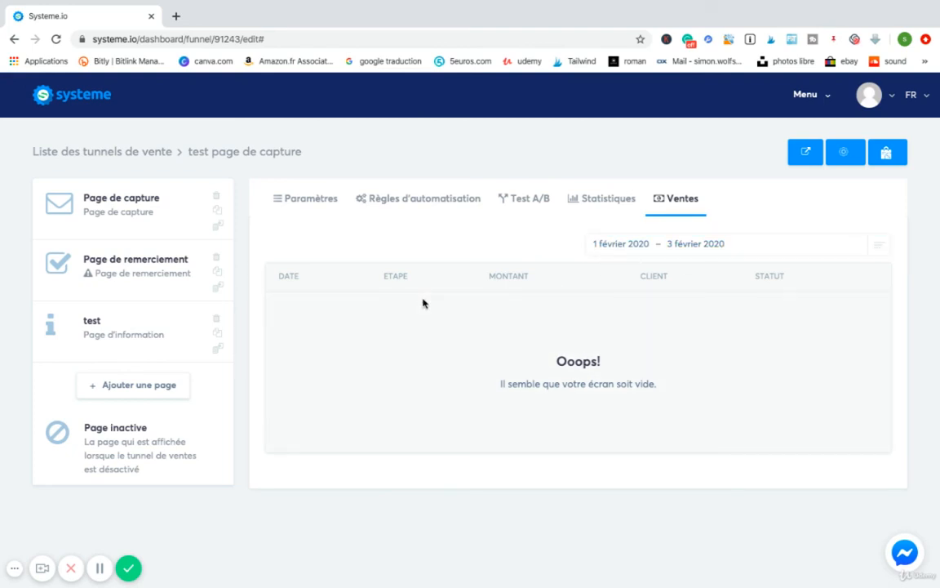
click(314, 200)
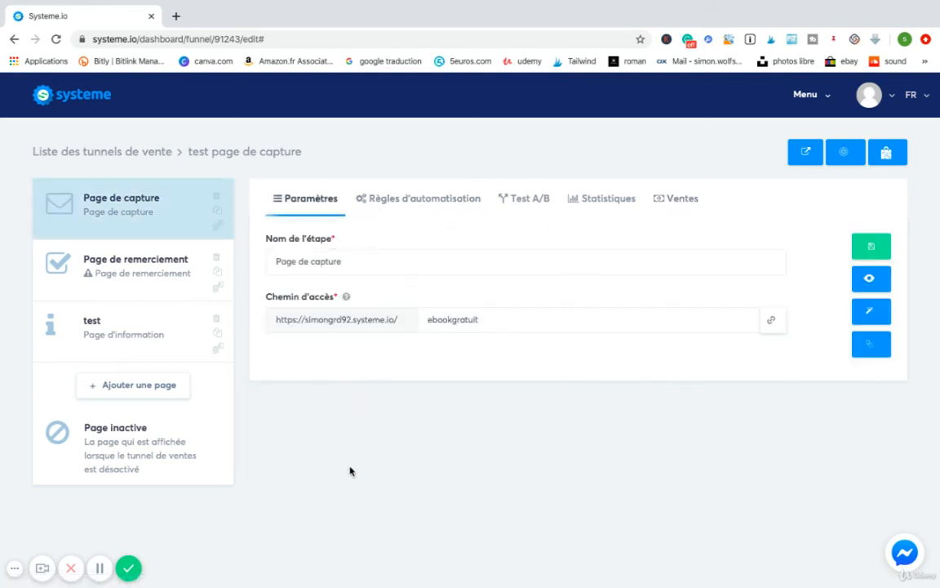
- Preview the "Votre livre gratuit" template offered for the thank-you page, look over its content, and close the preview
click(137, 258)
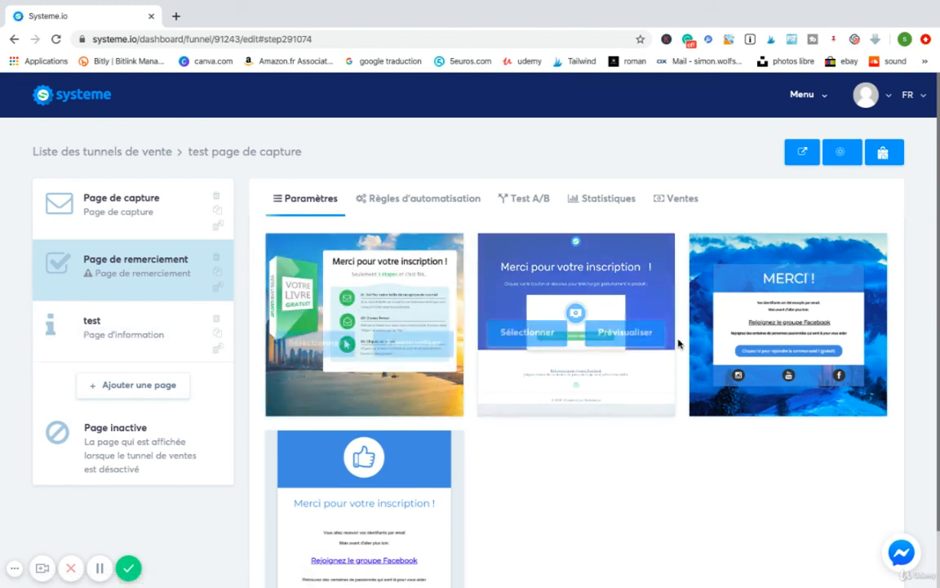
scroll(483, 447, down, 1)
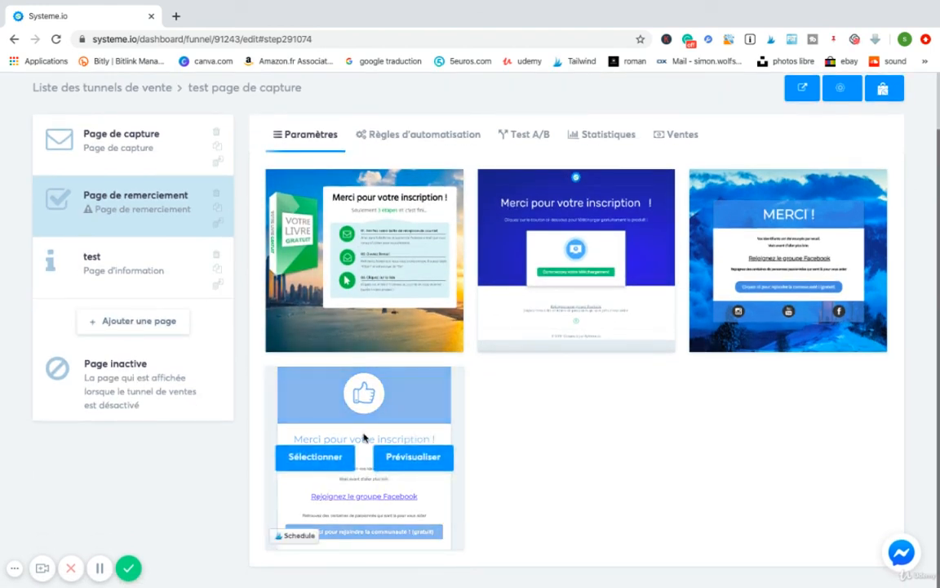
mouse_move(342, 268)
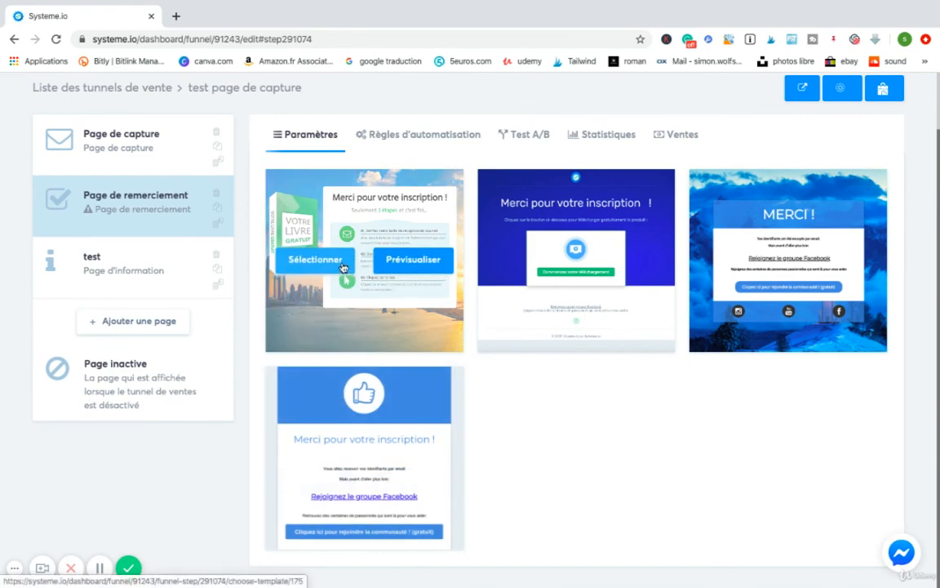
click(408, 262)
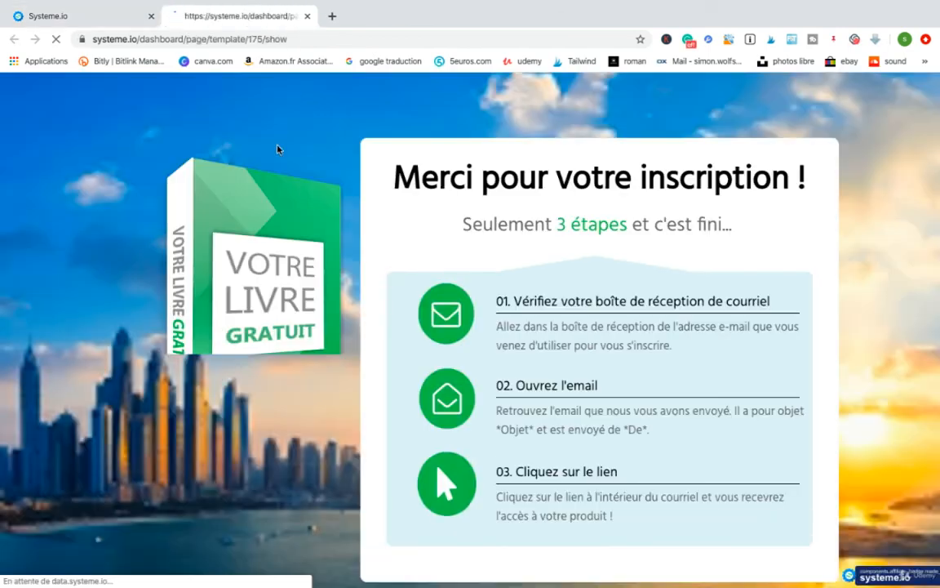
scroll(474, 206, down, 1)
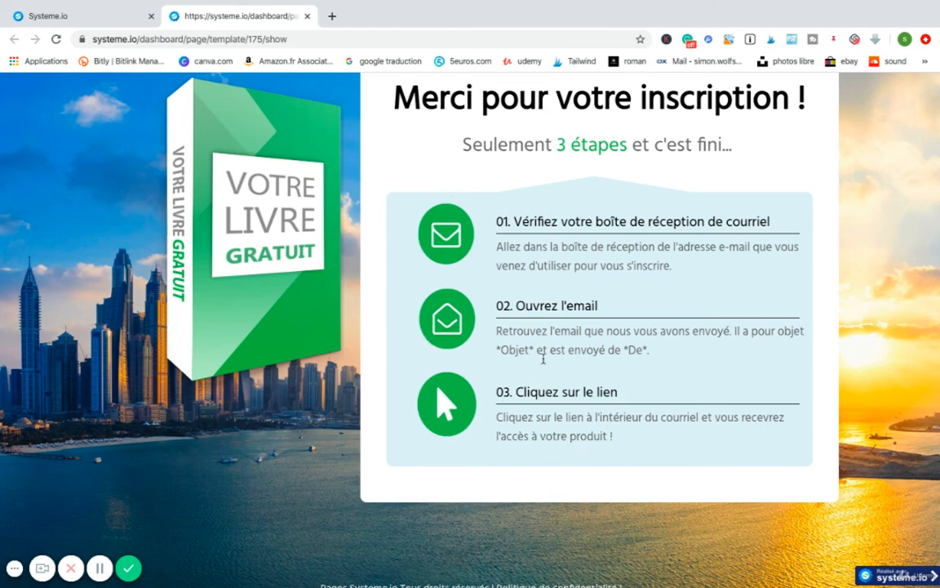
scroll(527, 397, up, 2)
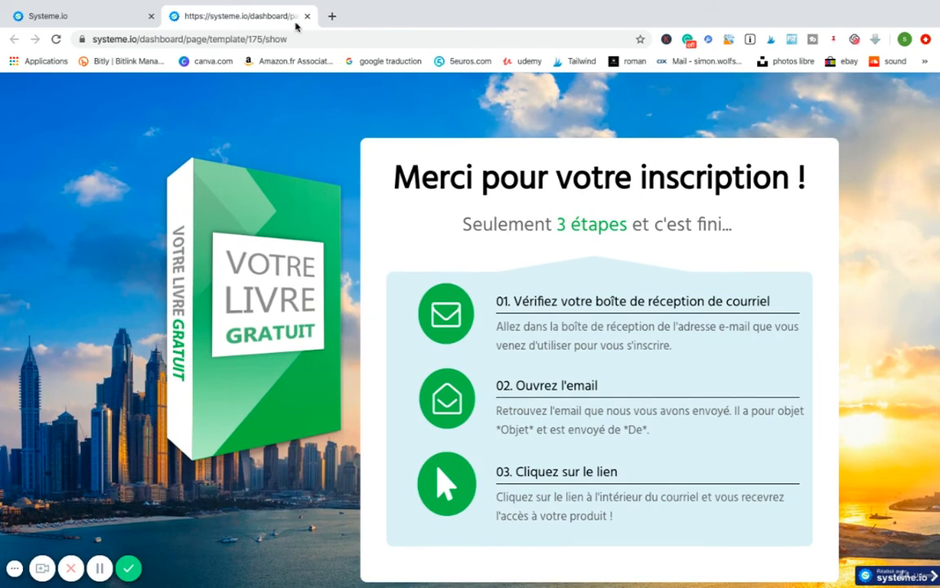
click(307, 15)
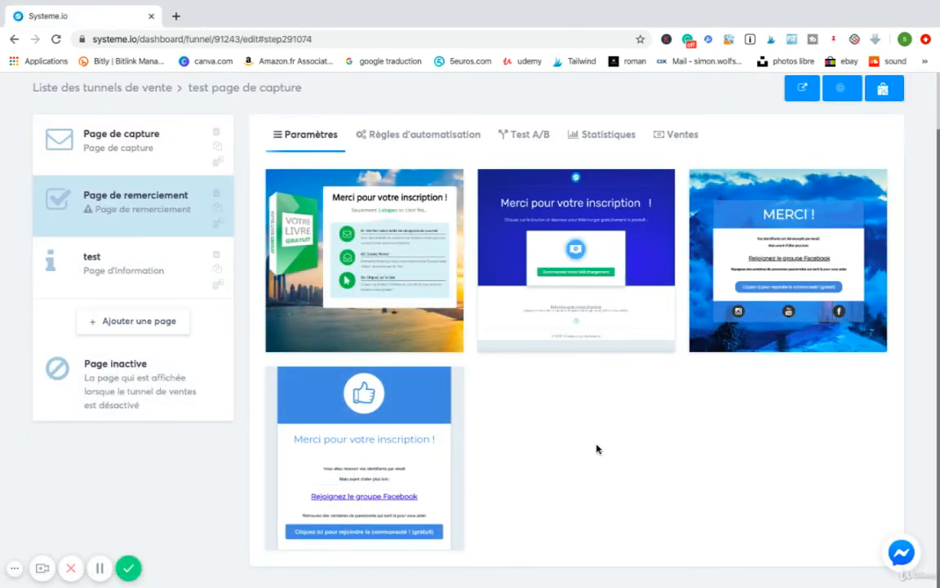
scroll(596, 447, up, 2)
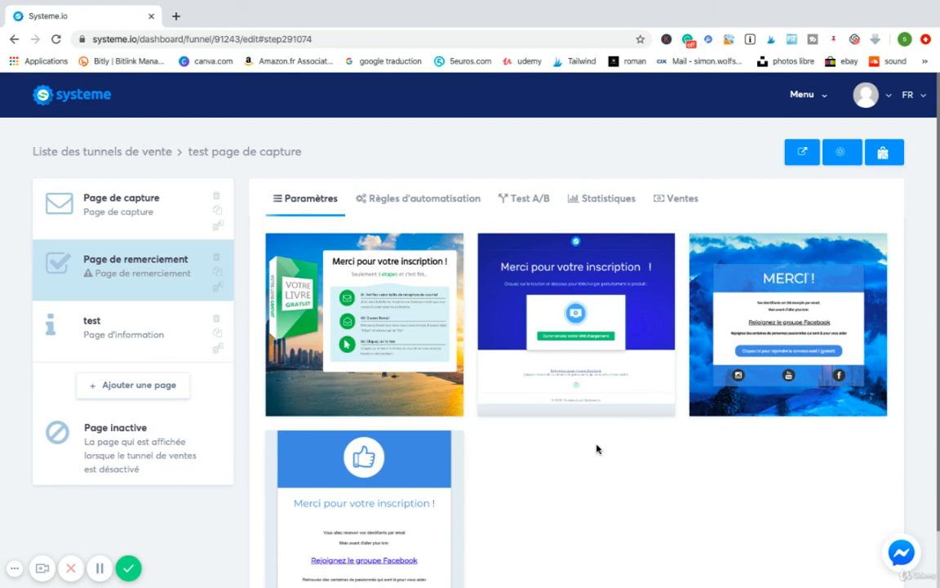
mouse_move(421, 263)
scroll(569, 443, down, 1)
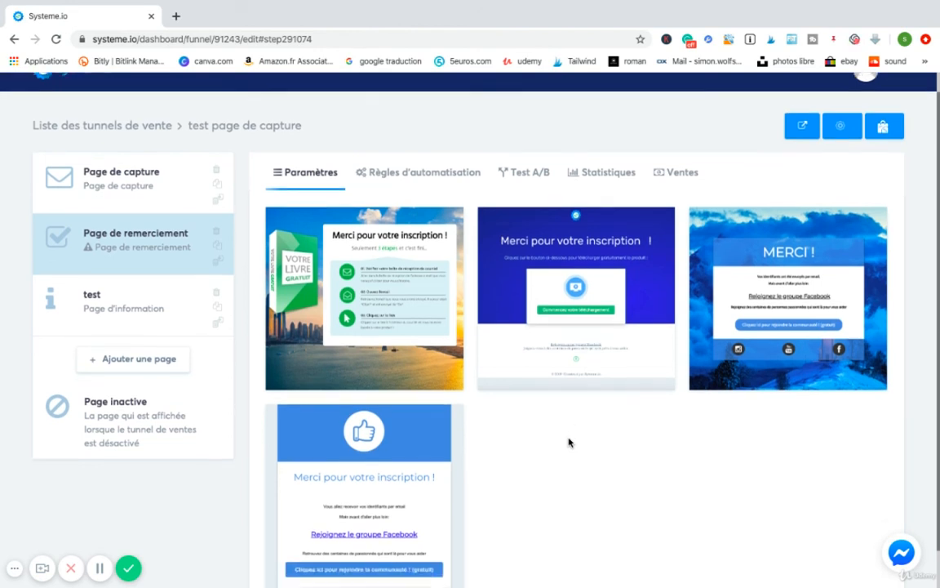
scroll(569, 443, up, 1)
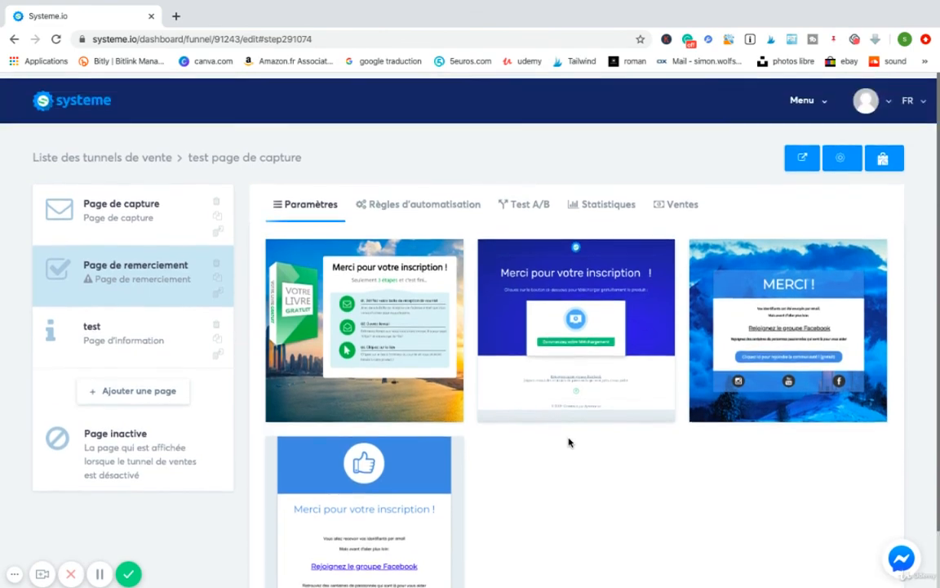